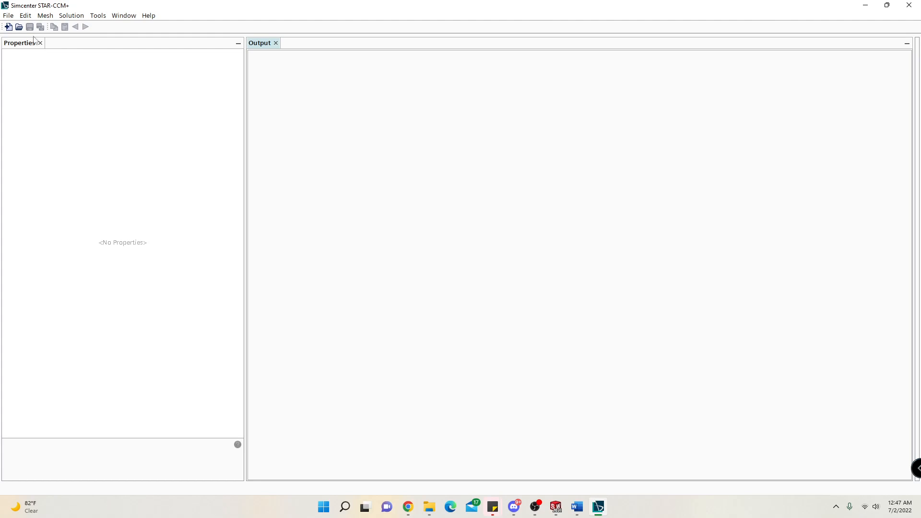
Create a new simulation running in parallel on the local host with 16 compute processes.
click(8, 16)
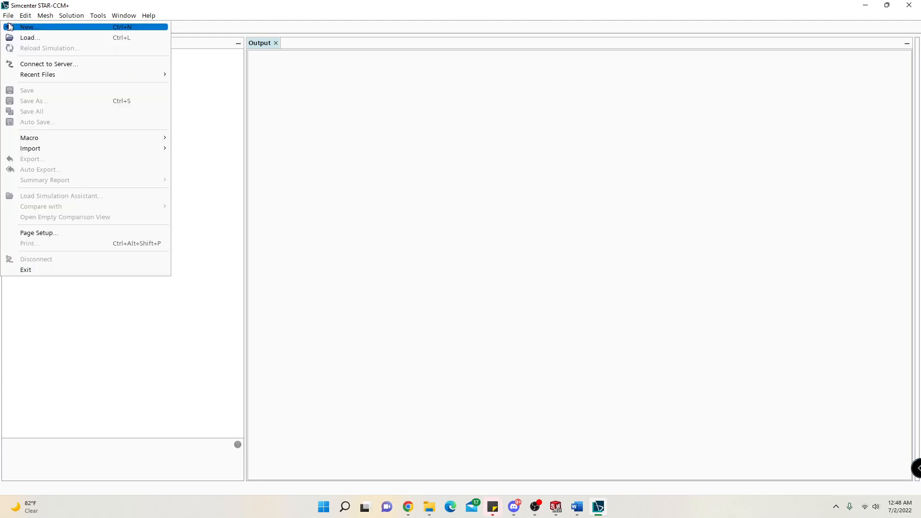
click(9, 27)
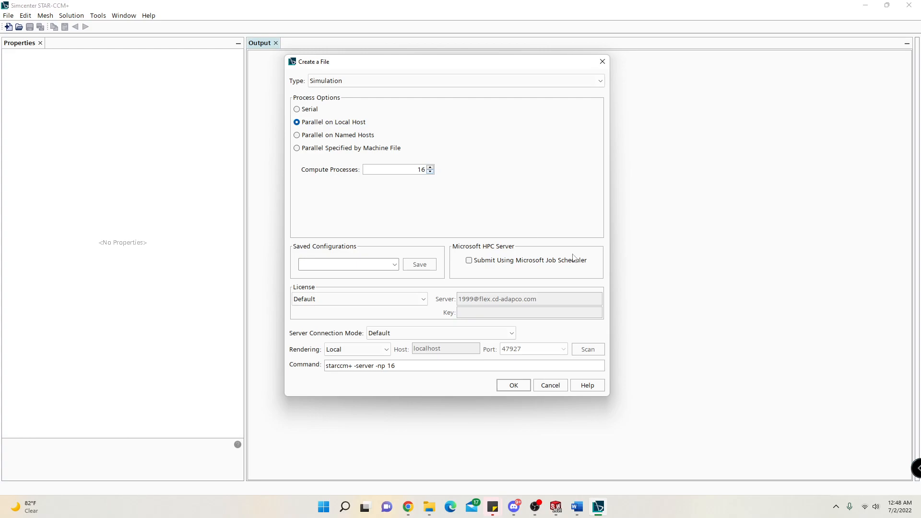
click(514, 385)
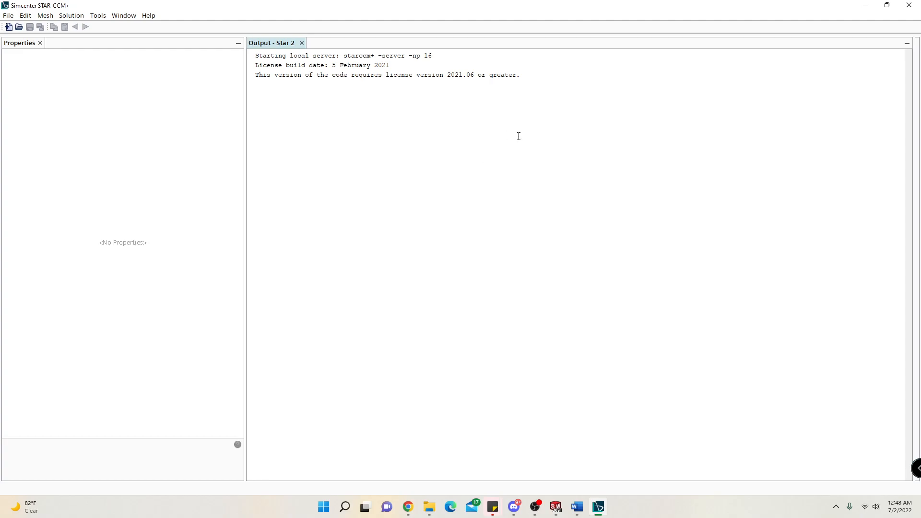
drag(555, 95, 355, 48)
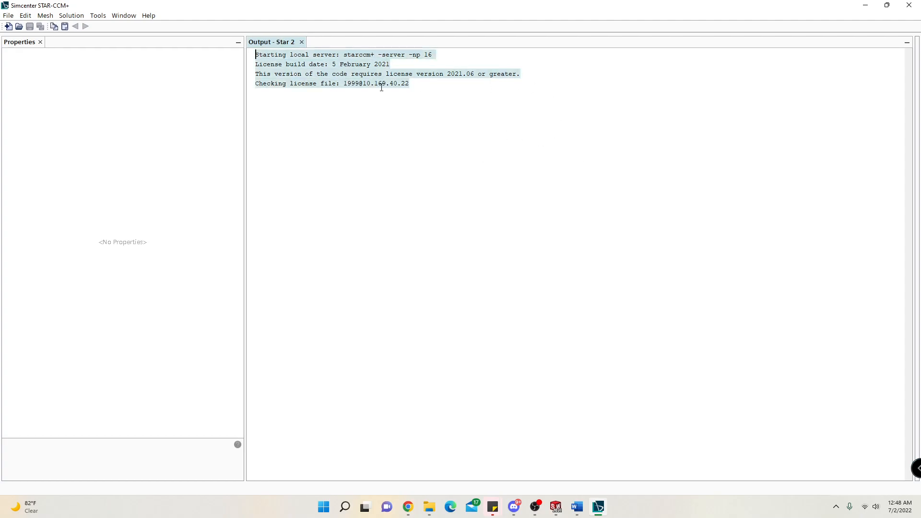
click(419, 108)
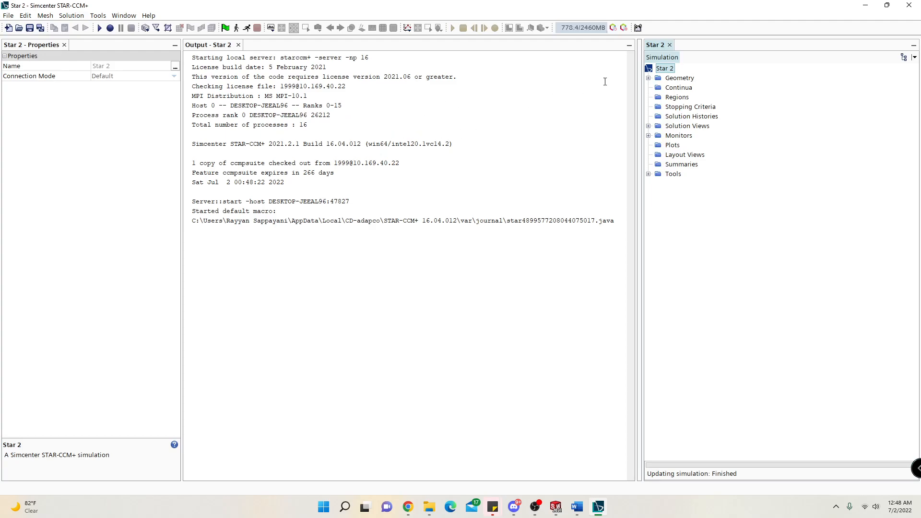
Dock the simulation tree above the properties and extend the output area over the leftover empty pane.
drag(659, 48, 138, 101)
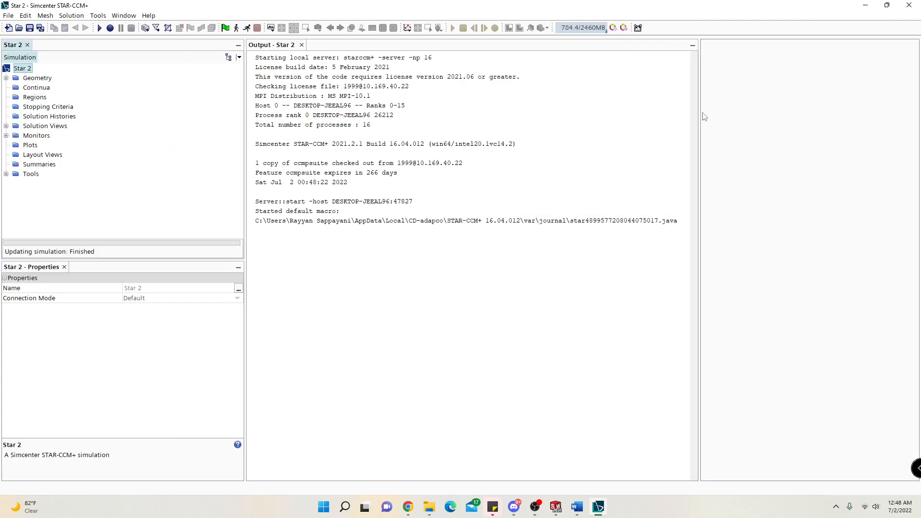
drag(701, 114, 919, 129)
click(404, 158)
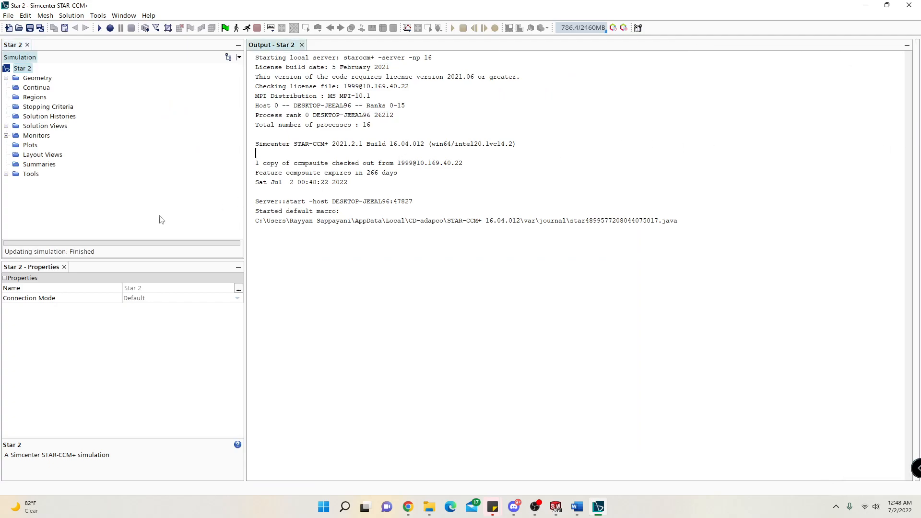
Examine the simulation tree's top-level nodes, including Geometry, Continua, Solution Histories, Monitors and Layout Views.
click(30, 78)
click(44, 87)
click(34, 117)
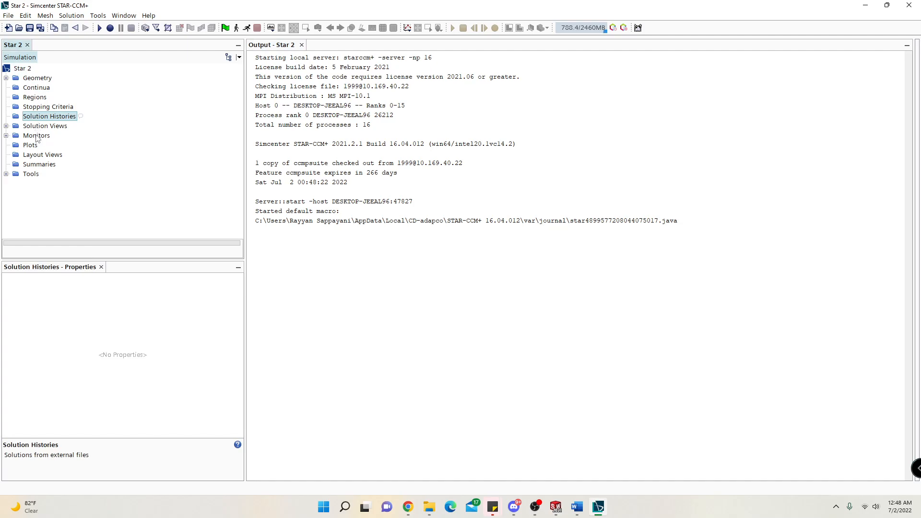
click(37, 137)
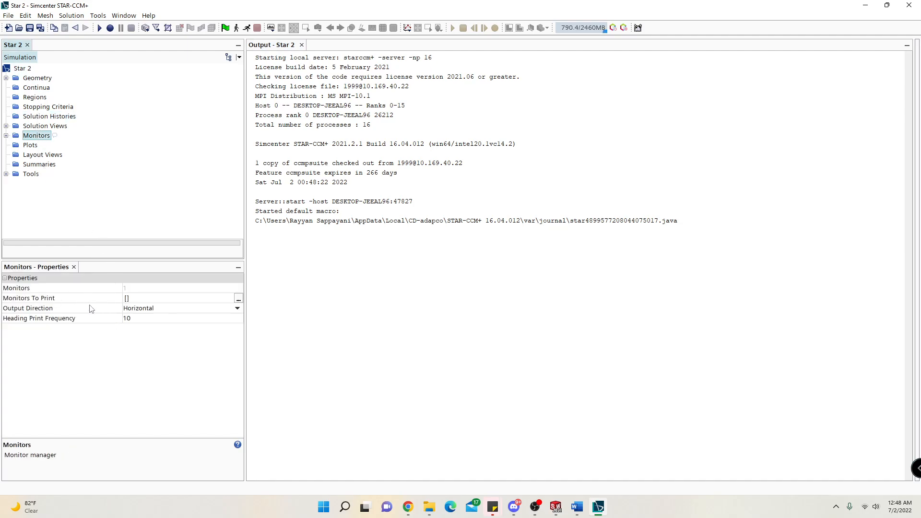
click(38, 154)
click(38, 138)
drag(615, 239, 485, 123)
click(484, 124)
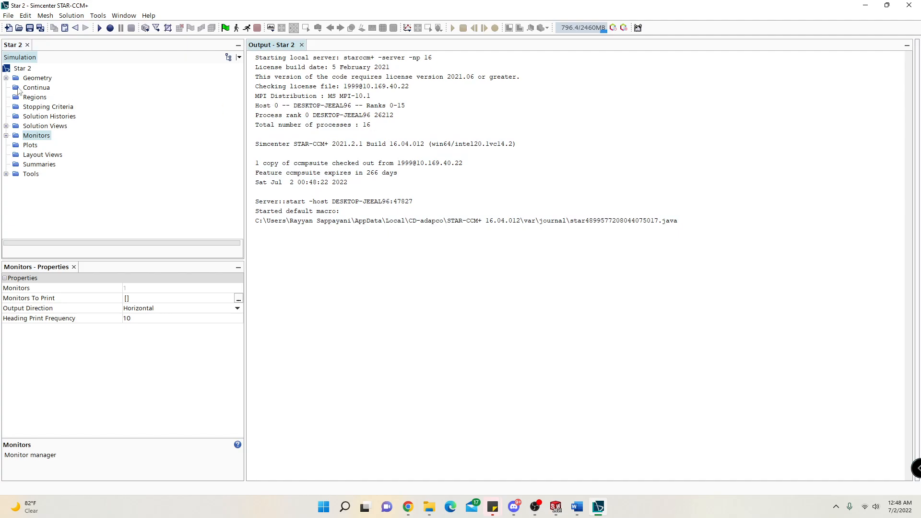
Expand the Geometry node and look over its 3D-CAD Models, Parts and Contacts.
click(6, 79)
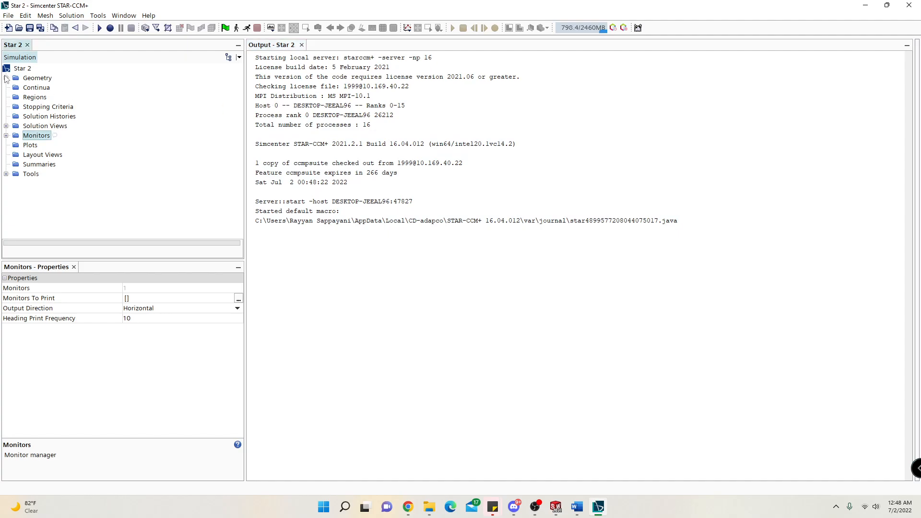
click(7, 78)
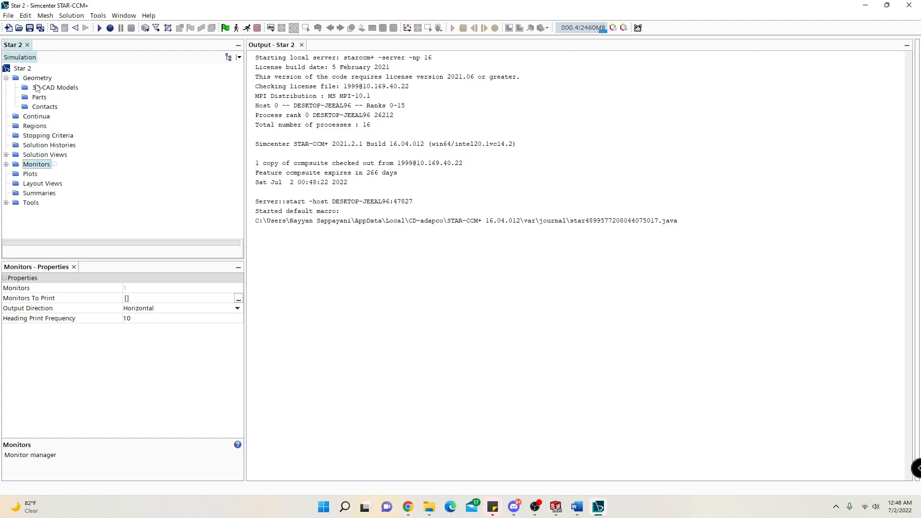
click(44, 106)
click(44, 97)
click(48, 88)
click(39, 98)
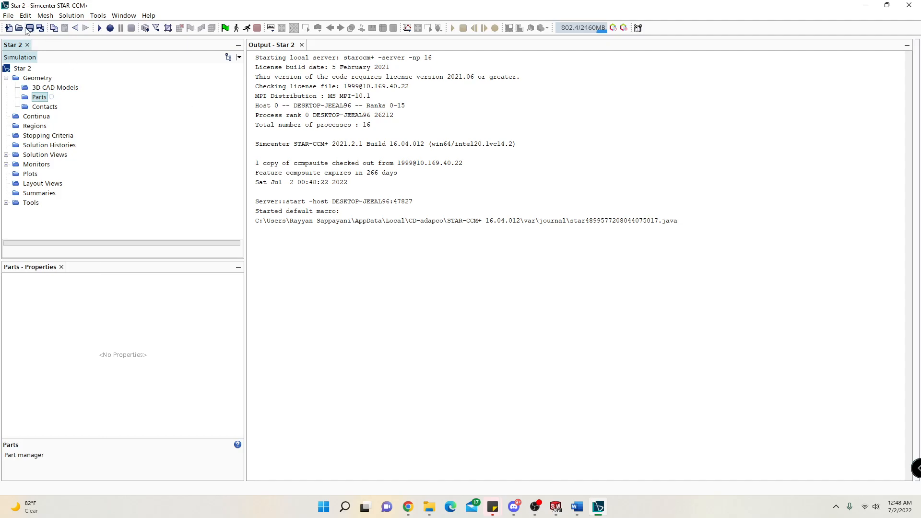
click(10, 16)
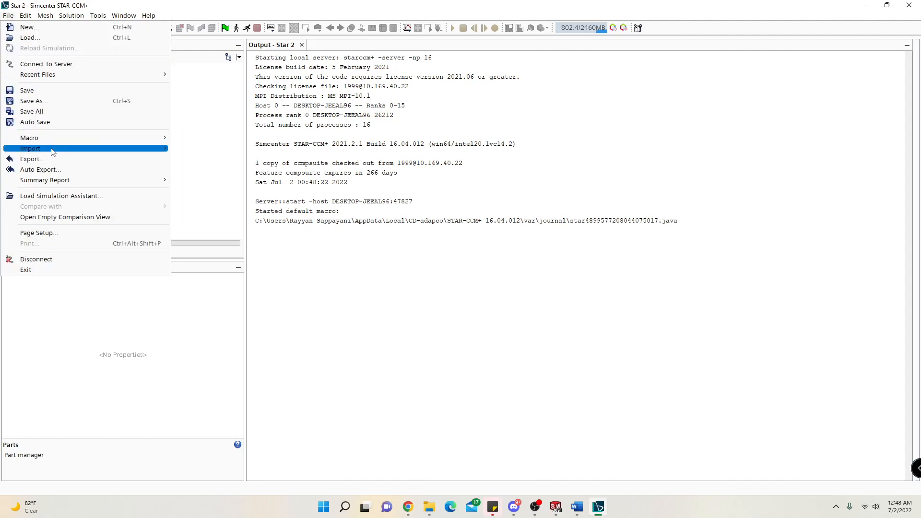
click(161, 149)
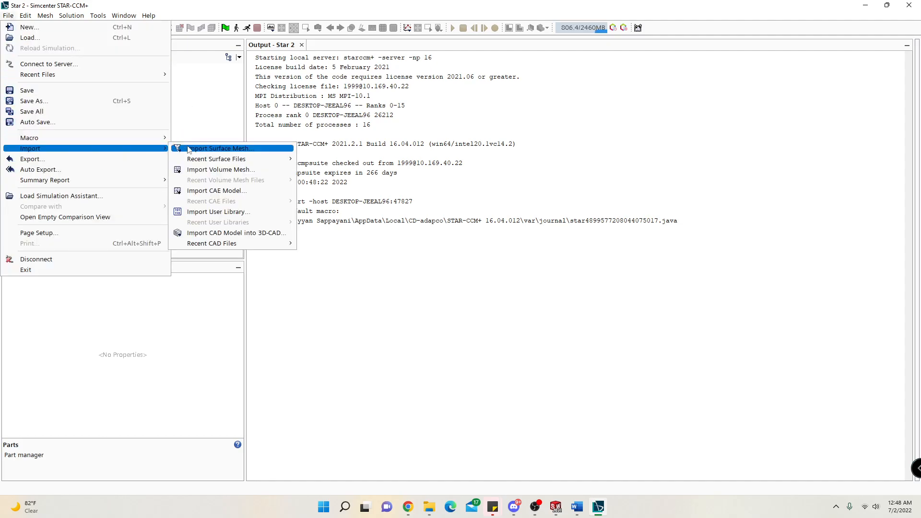
click(181, 71)
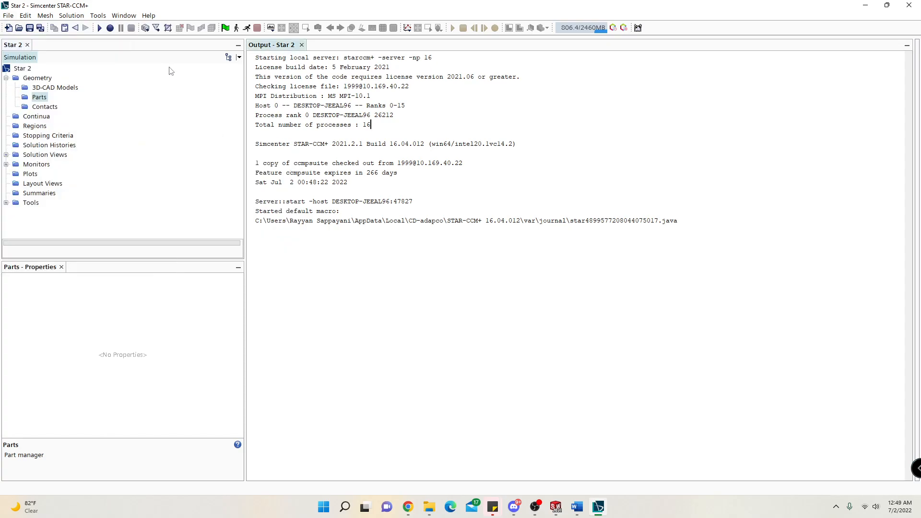
Start a surface mesh import and browse to the Box folder on the Desktop.
click(157, 29)
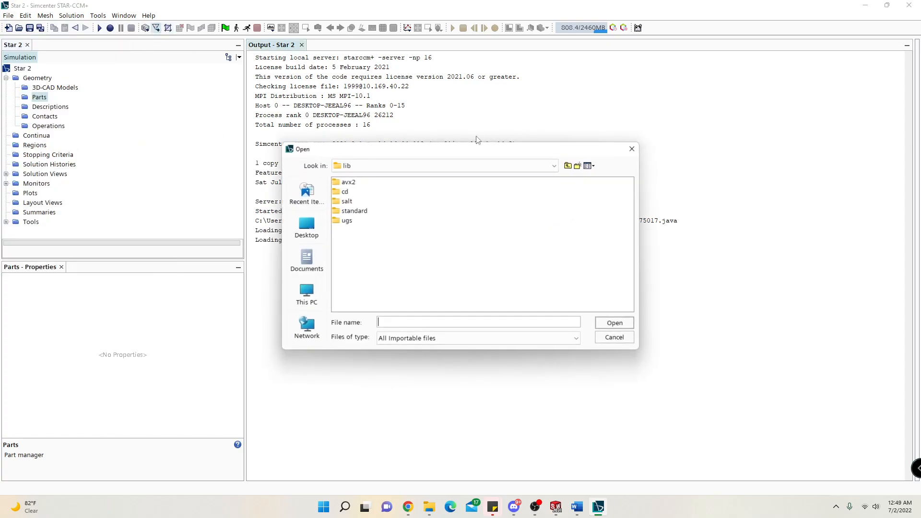
click(303, 294)
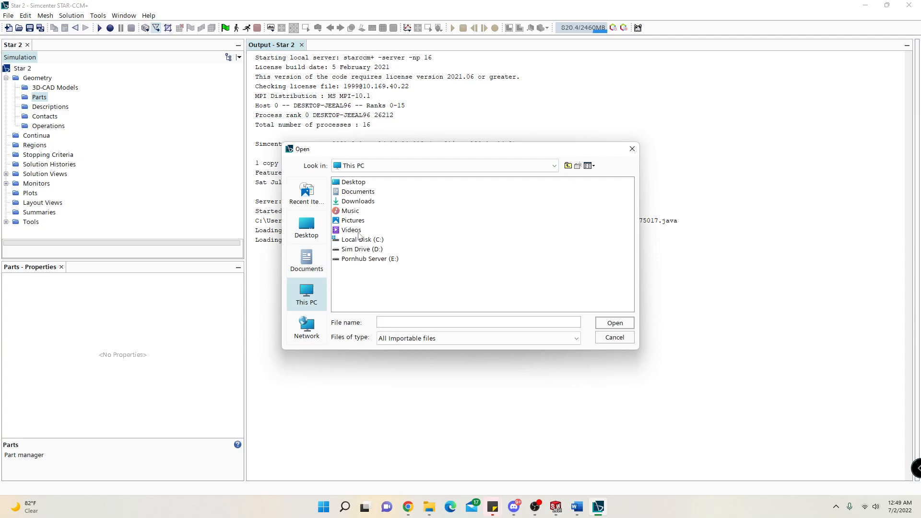
click(342, 185)
double_click(344, 184)
click(492, 239)
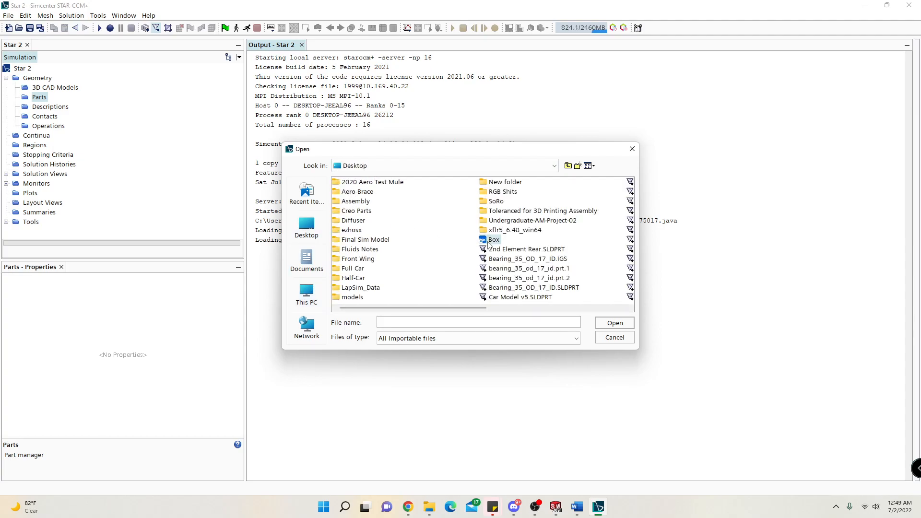
double_click(492, 240)
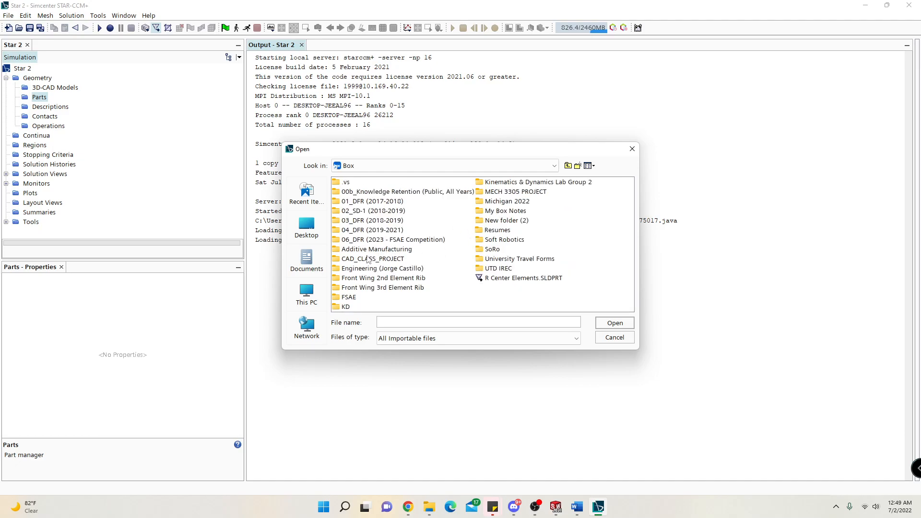
Open Car Sim Model v0 (CFD Import).x_t from the 2023 DFR Aerodynamics folder, under Car Sim Model, Car Sim Model v0.
double_click(368, 241)
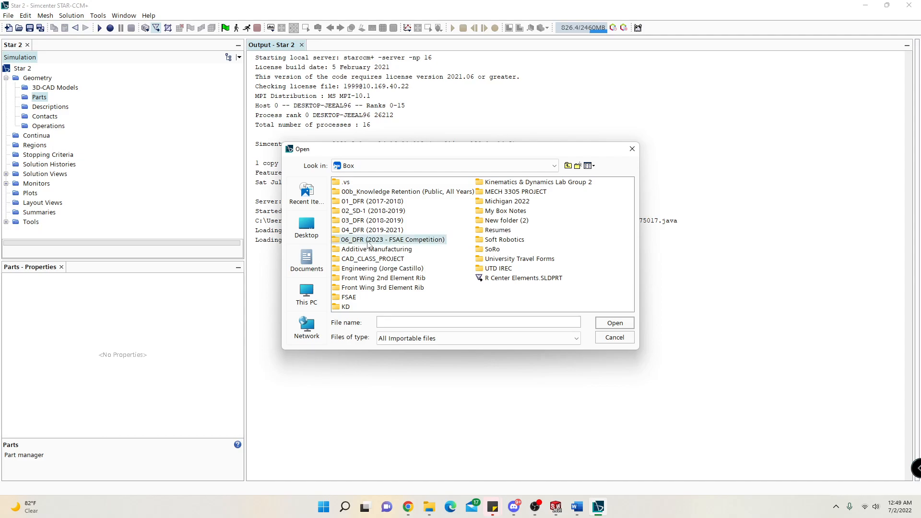
double_click(357, 192)
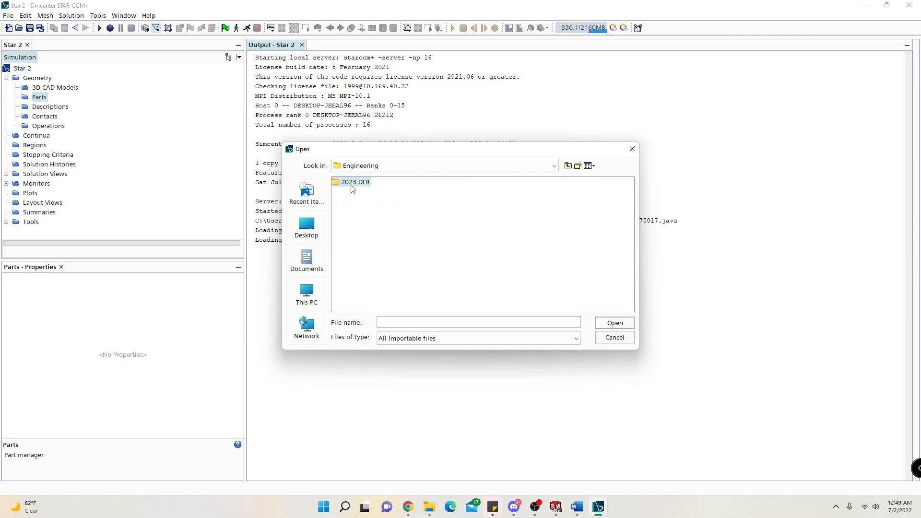
double_click(356, 184)
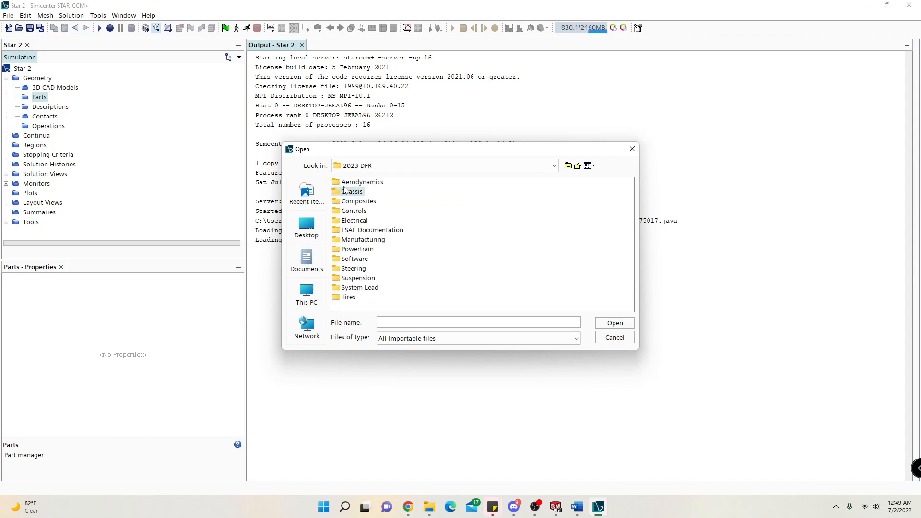
double_click(340, 183)
double_click(337, 183)
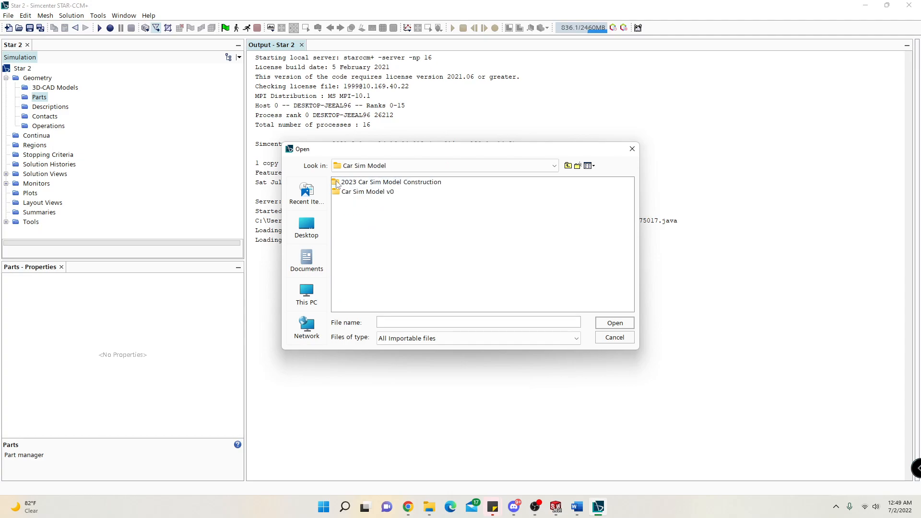
double_click(338, 193)
click(348, 192)
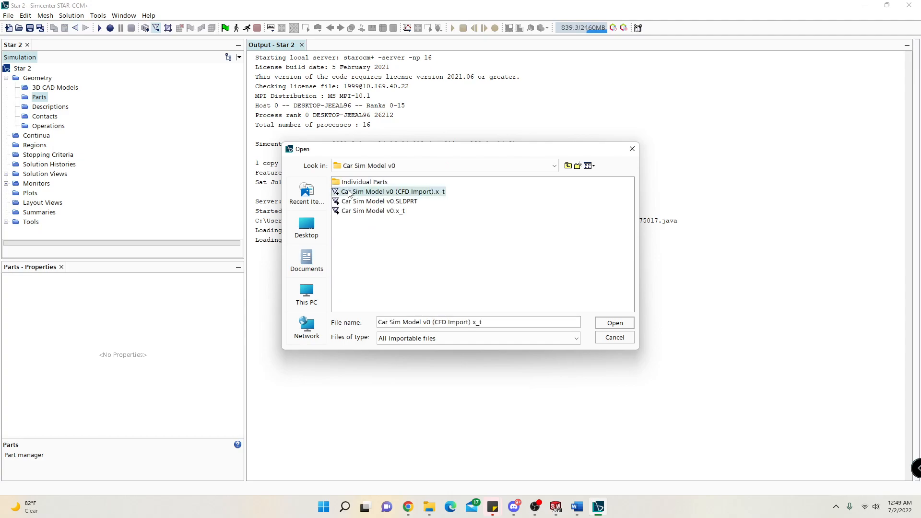
click(614, 323)
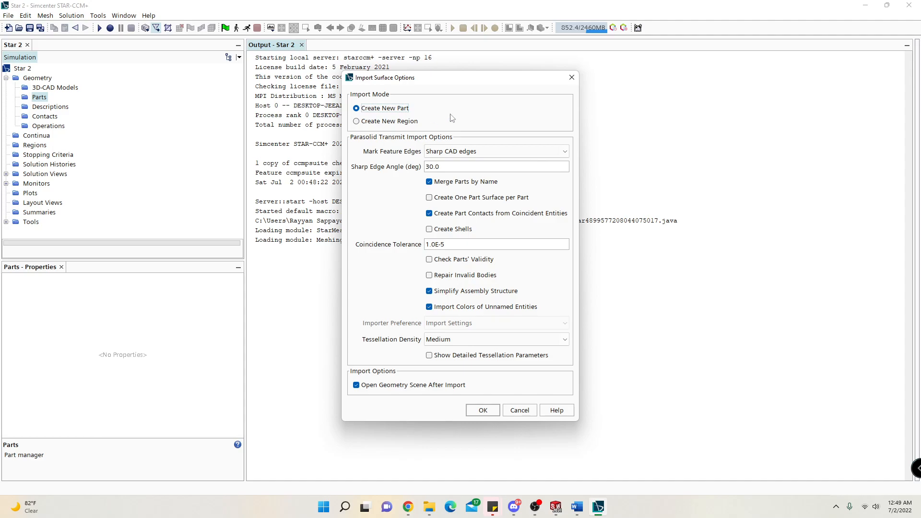
Import as a new part with name merging, coincident-entity contacts and assembly simplification off, and tessellation density Very Fine.
click(479, 185)
click(501, 217)
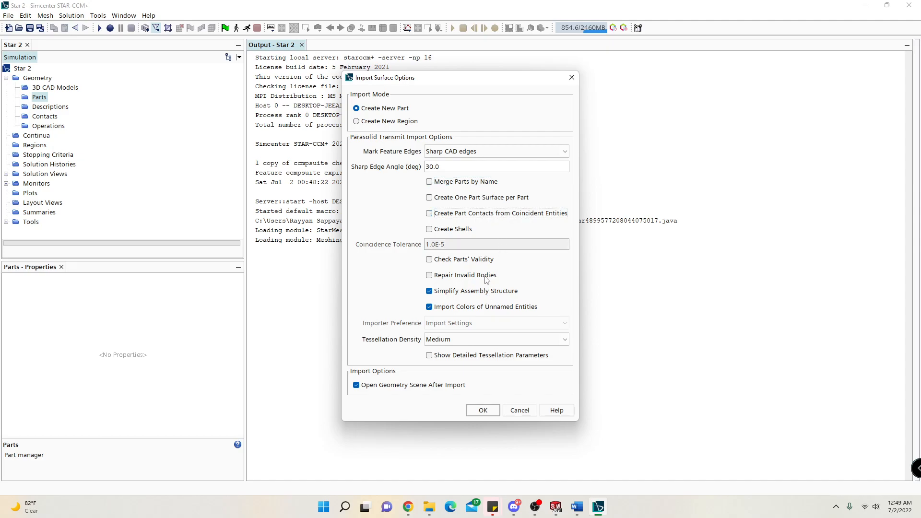
click(483, 342)
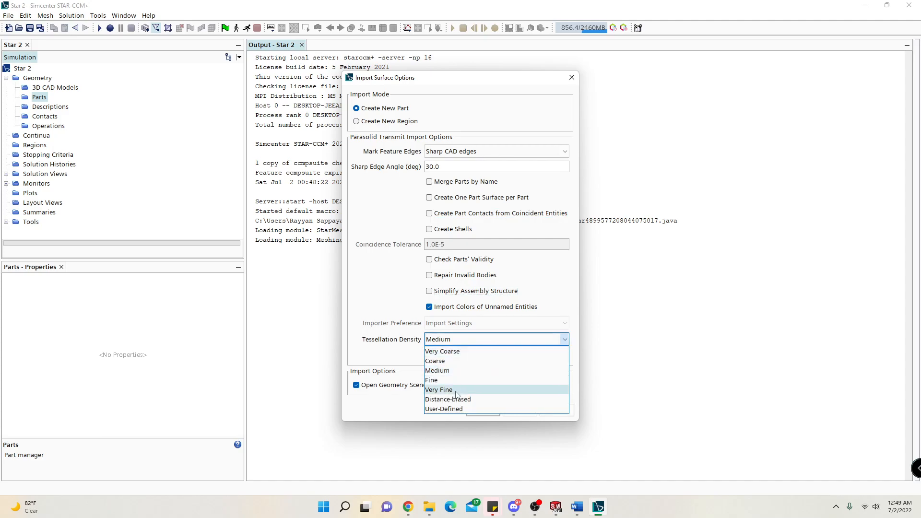
click(465, 384)
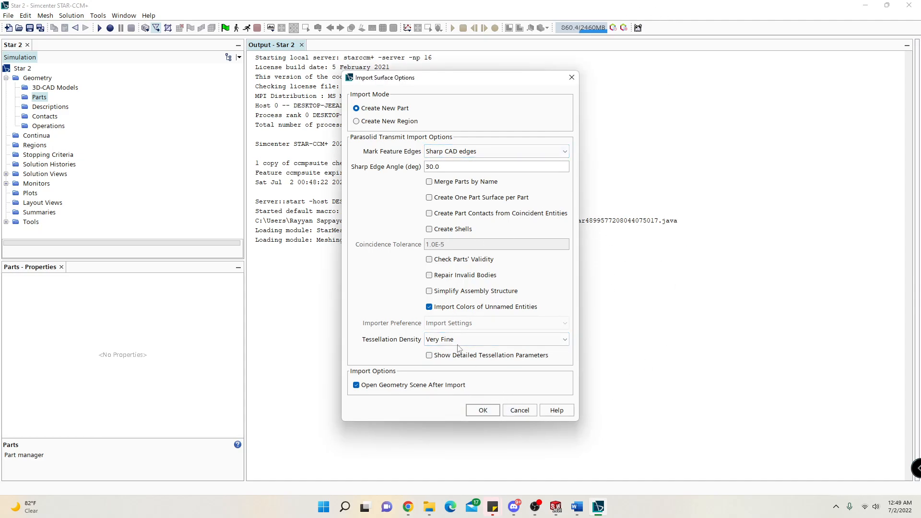
click(427, 340)
click(494, 386)
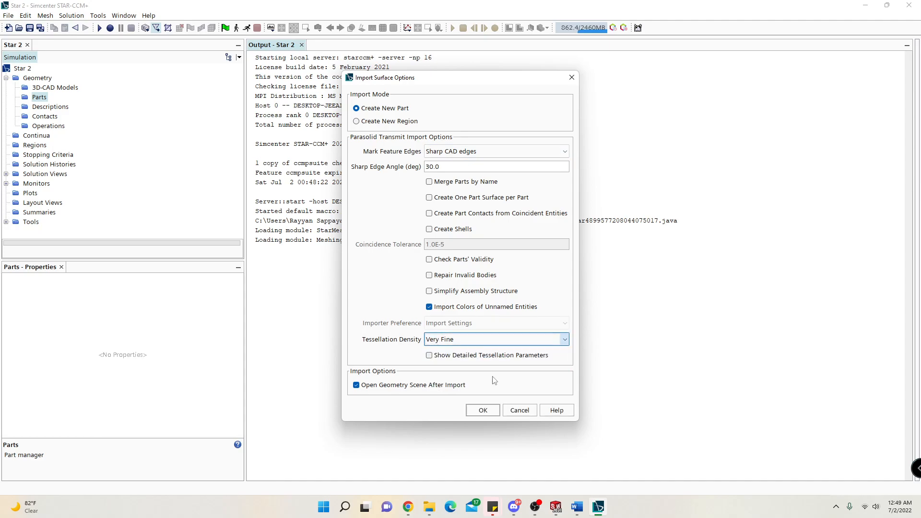
click(481, 410)
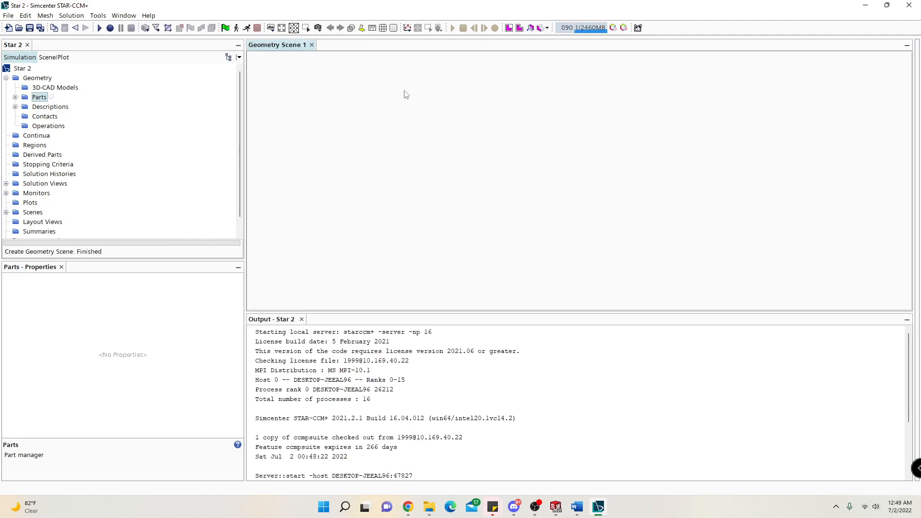
Look over Geometry Scene 1's Outline 1, Surface 1 and attributes, and return to the simulation tree.
scroll(73, 183, down, 1)
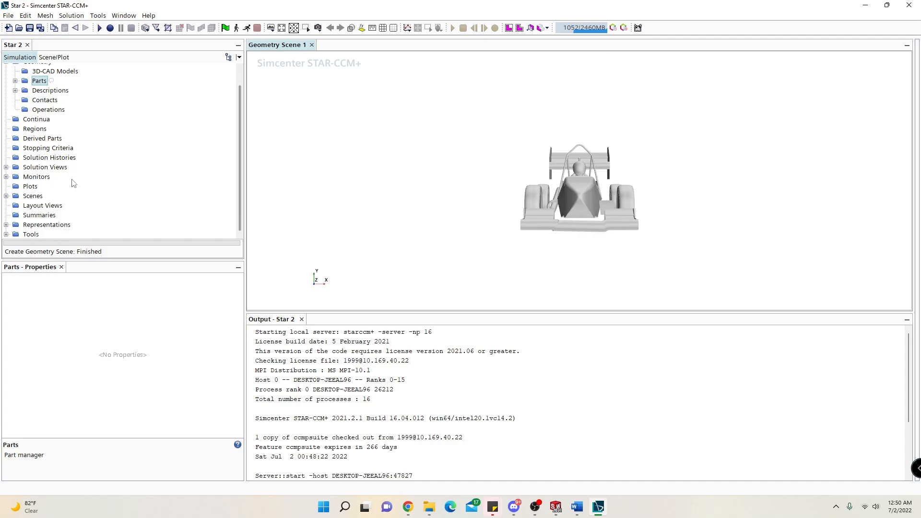
click(53, 58)
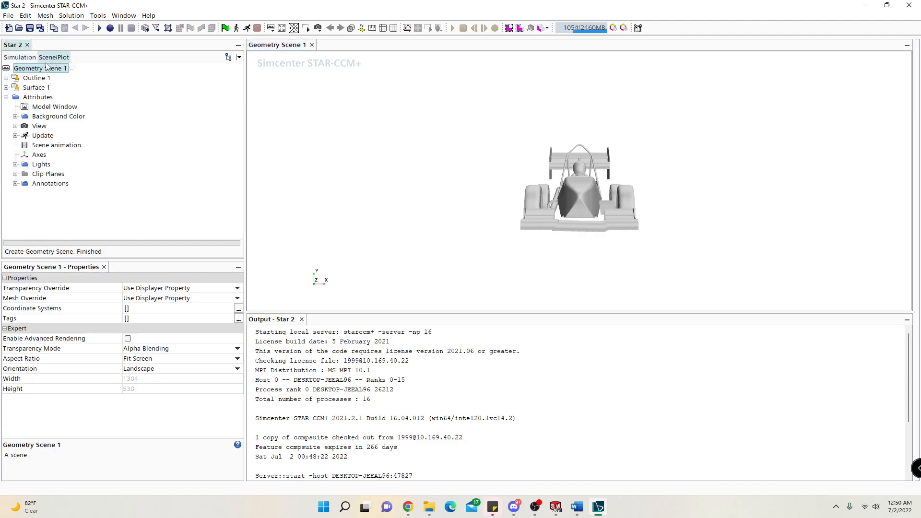
click(6, 87)
click(6, 78)
click(6, 77)
click(6, 87)
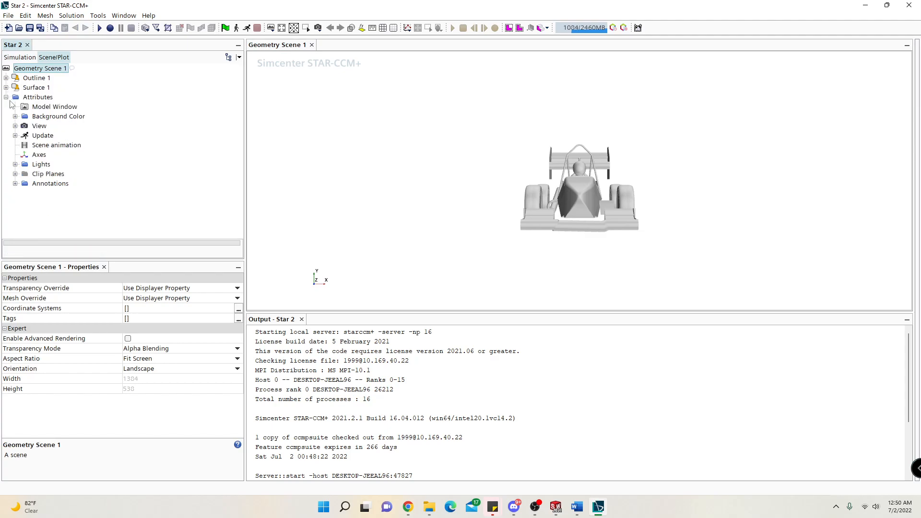
click(22, 58)
scroll(41, 194, up, 1)
scroll(45, 177, down, 1)
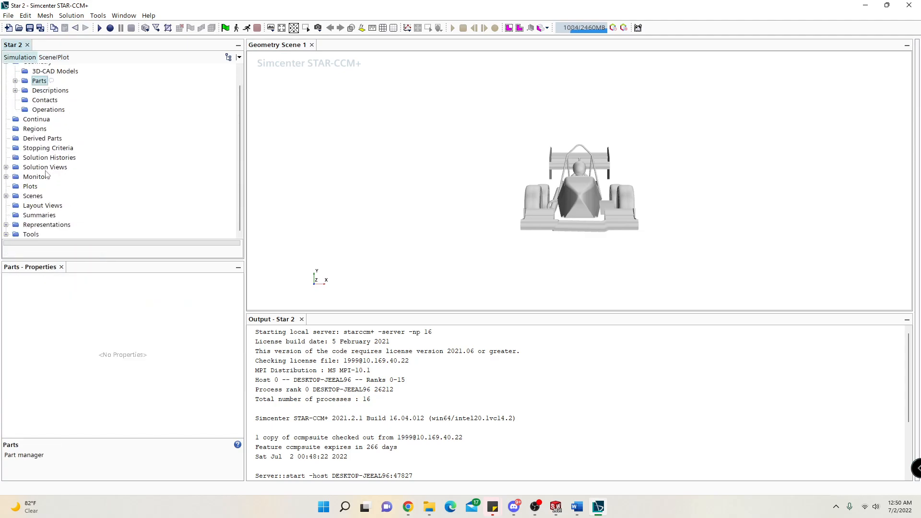
Examine the imported car model in Geometry Scene 1 from several angles, along with the scene's properties.
click(6, 196)
click(52, 206)
click(32, 196)
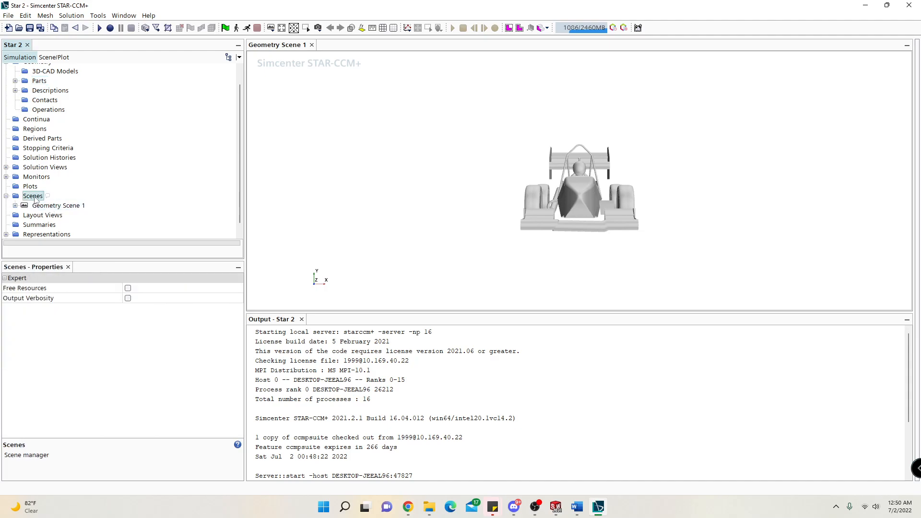
drag(513, 156, 554, 180)
scroll(154, 173, up, 2)
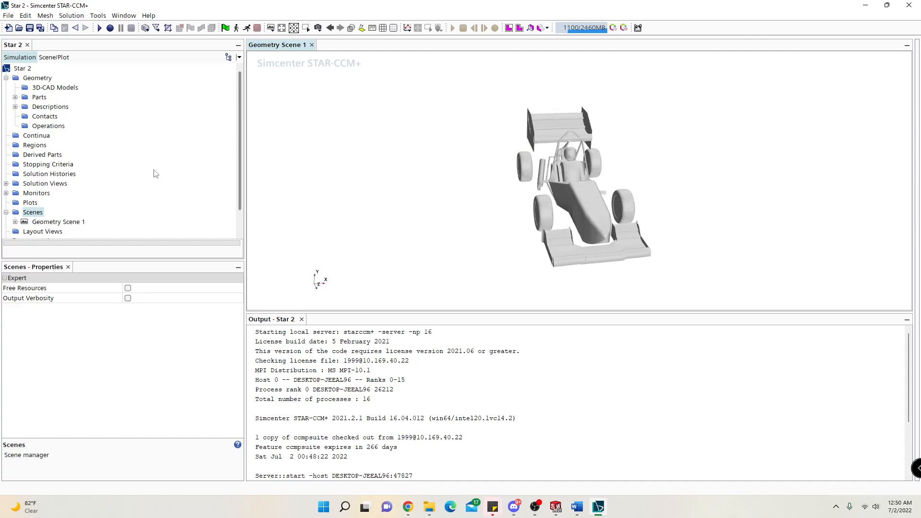
click(57, 222)
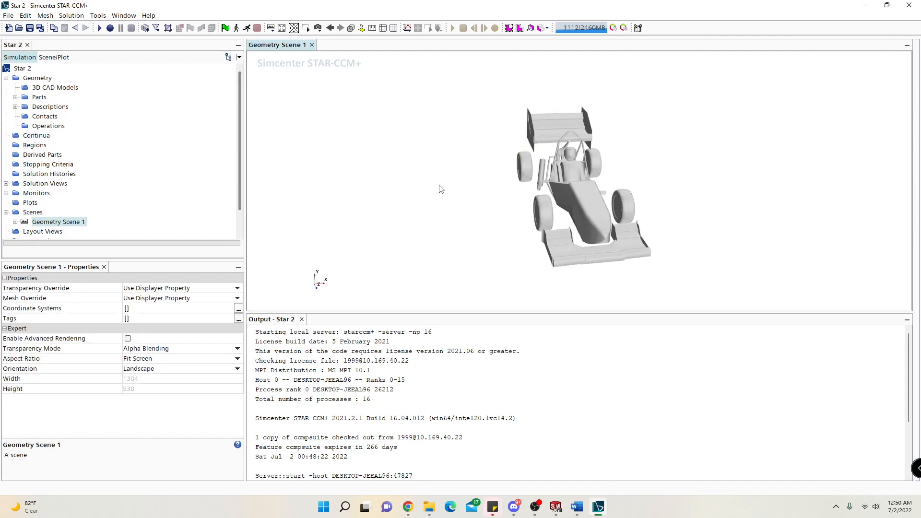
scroll(607, 161, up, 5)
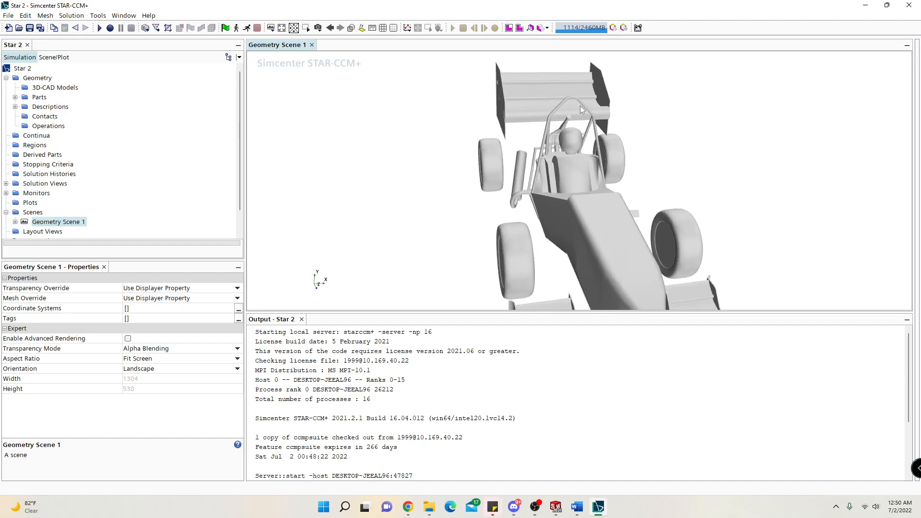
drag(507, 182, 554, 175)
drag(483, 193, 456, 174)
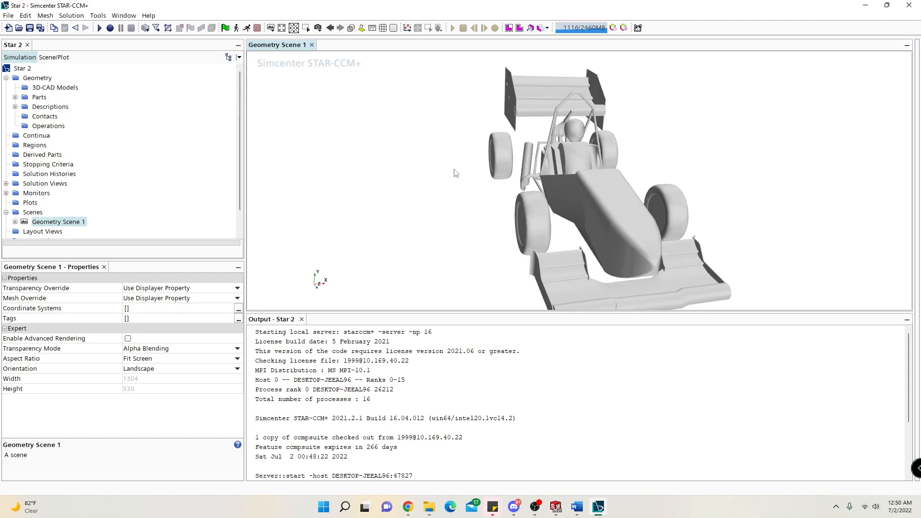
Import FD.x_t as a new part with name merging, coincident-entity contacts and assembly simplification off, and tessellation density Very Fine.
click(156, 28)
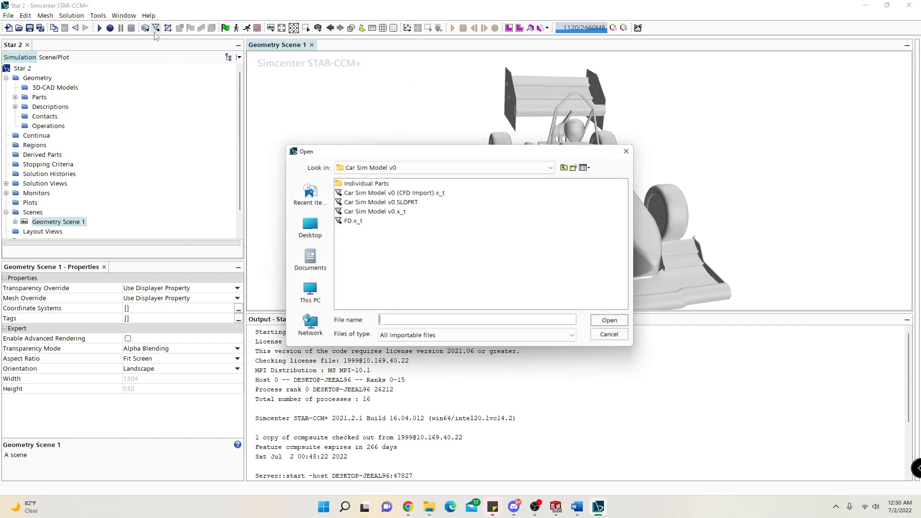
double_click(342, 220)
click(460, 182)
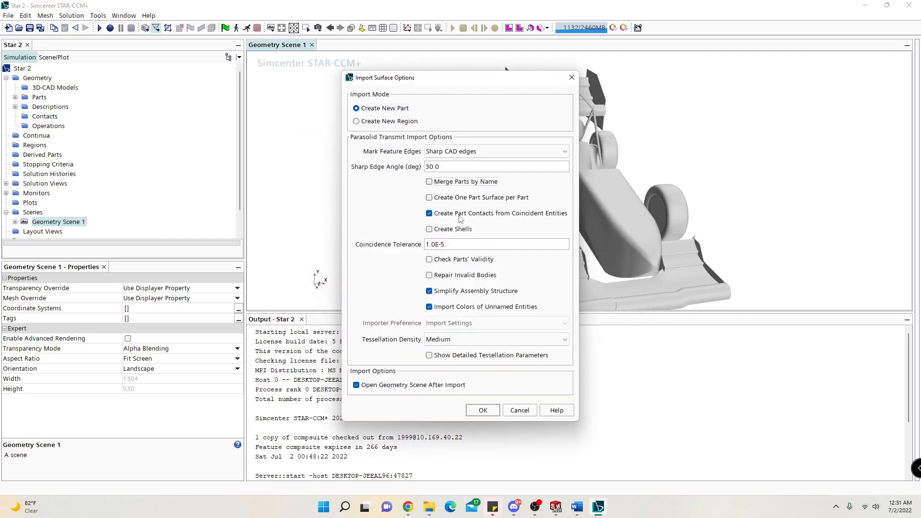
click(463, 214)
click(467, 291)
click(469, 340)
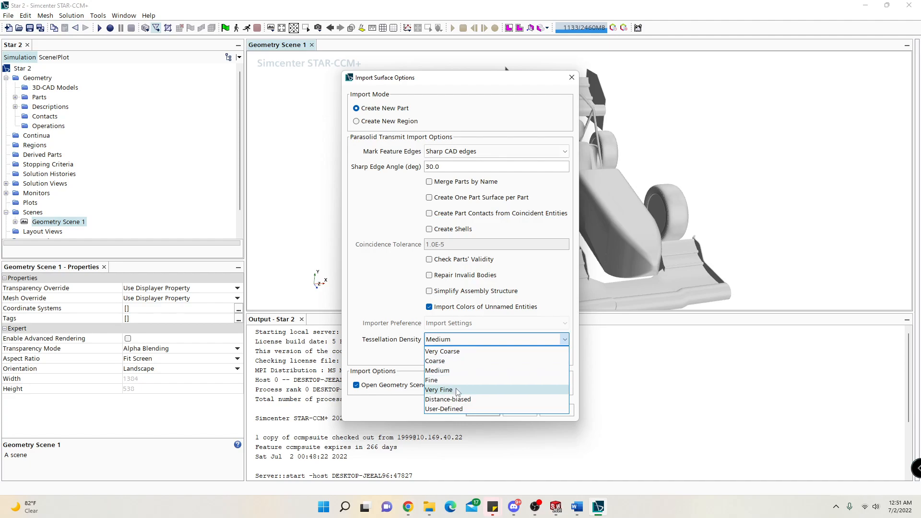
click(439, 390)
click(483, 411)
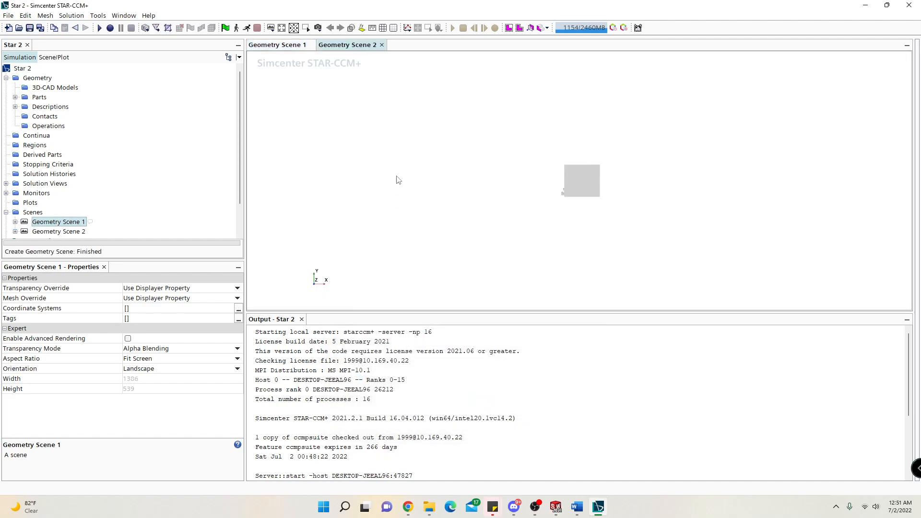
View the imported domain block beside the car in Geometry Scene 2 and close the Geometry Scene 1 view.
drag(514, 147, 591, 212)
scroll(595, 213, up, 5)
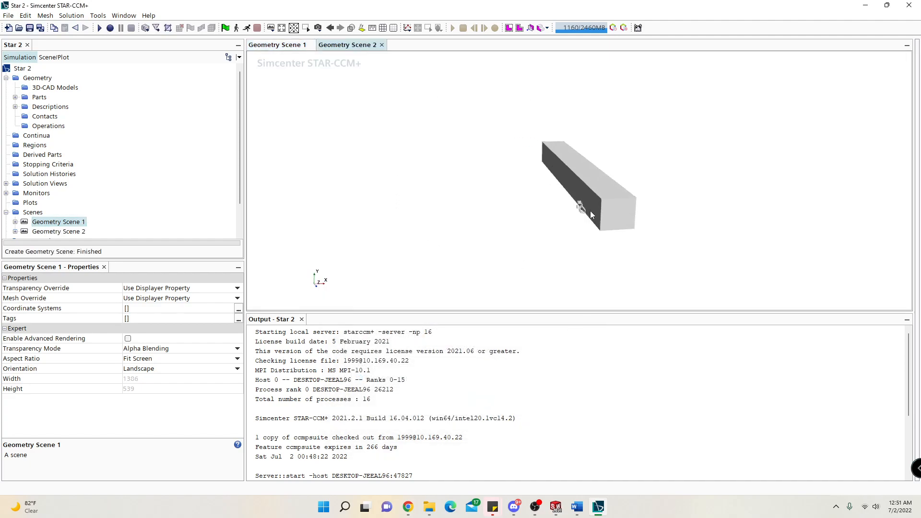
click(310, 46)
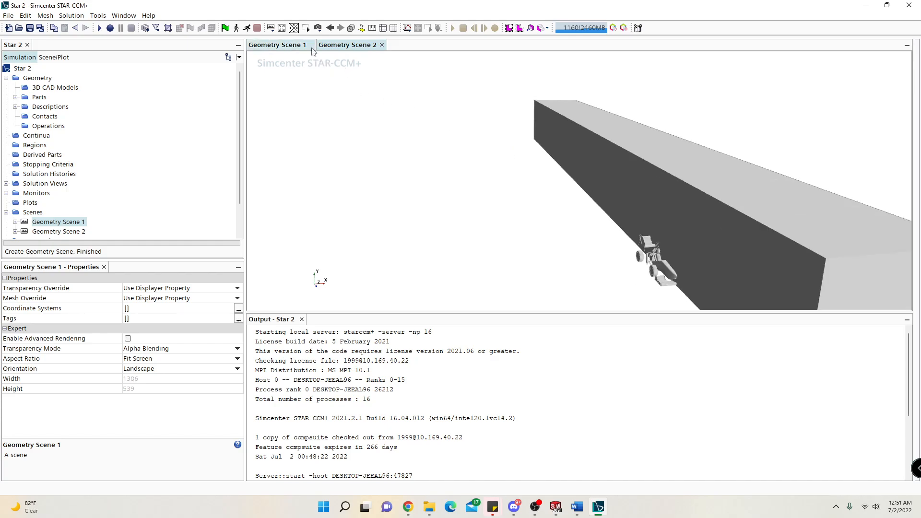
click(312, 45)
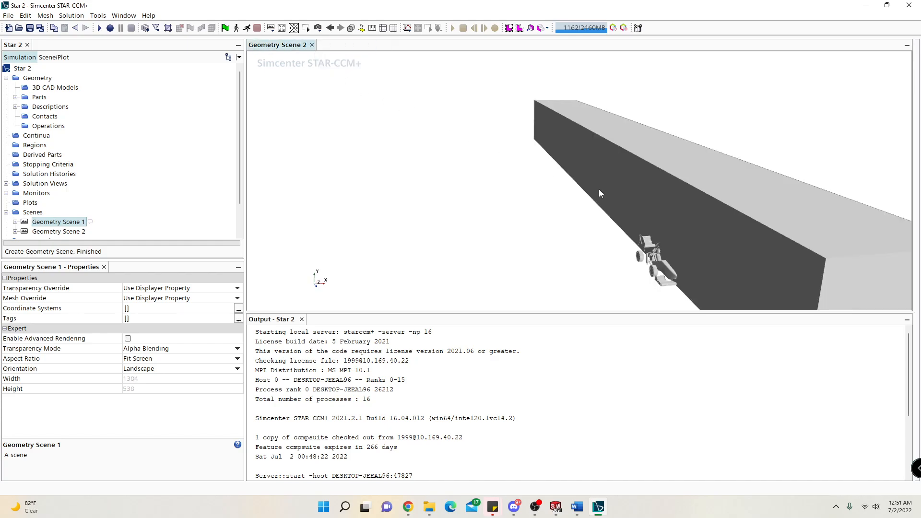
Examine how the car sits against the domain block in Geometry Scene 2, from several angles and distances.
scroll(645, 197, down, 4)
scroll(706, 268, up, 4)
scroll(667, 242, down, 2)
drag(663, 251, 726, 250)
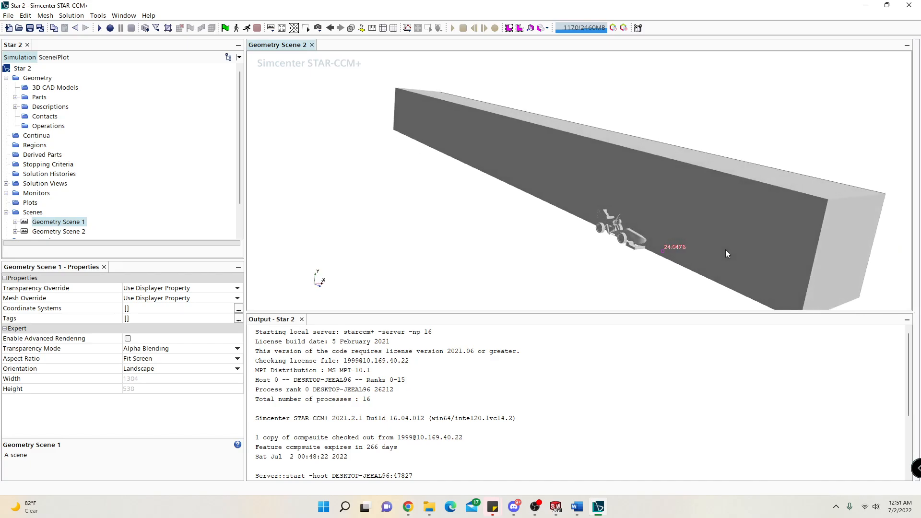
scroll(657, 226, up, 6)
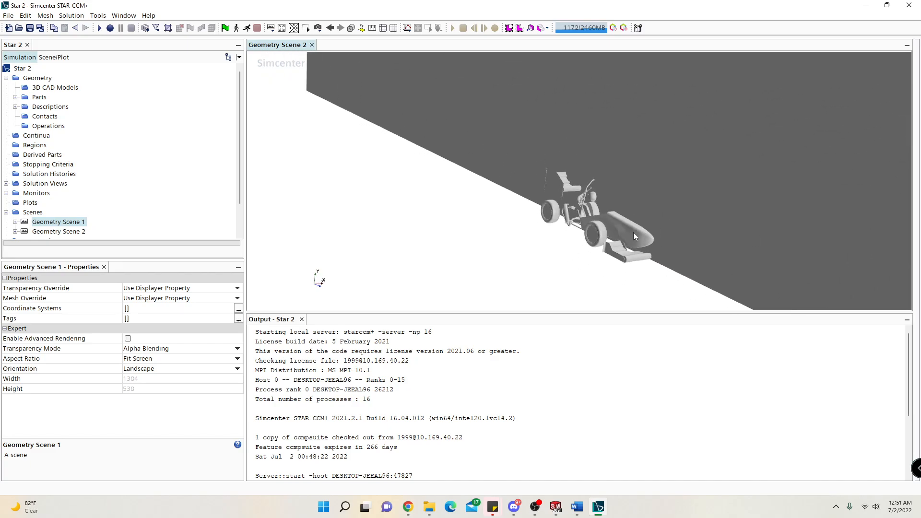
scroll(633, 232, down, 5)
drag(638, 233, 728, 199)
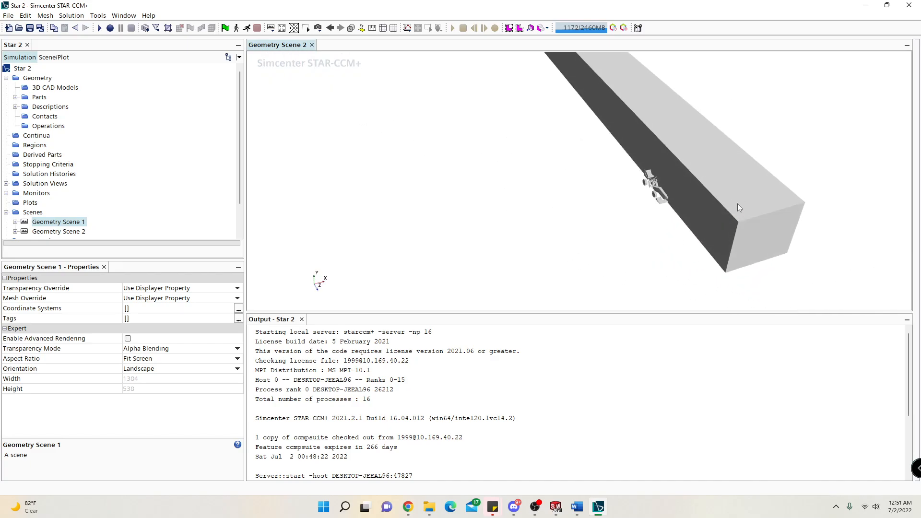
mouse_move(536, 175)
mouse_down()
mouse_move(543, 136)
mouse_move(593, 179)
mouse_move(573, 178)
mouse_move(567, 164)
mouse_move(686, 182)
mouse_move(461, 180)
mouse_move(554, 175)
mouse_move(642, 203)
mouse_move(457, 179)
mouse_move(473, 225)
mouse_move(479, 203)
mouse_move(466, 223)
mouse_move(559, 195)
mouse_move(635, 235)
mouse_up()
scroll(646, 181, up, 6)
drag(599, 227, 519, 214)
scroll(148, 182, down, 1)
scroll(148, 183, up, 1)
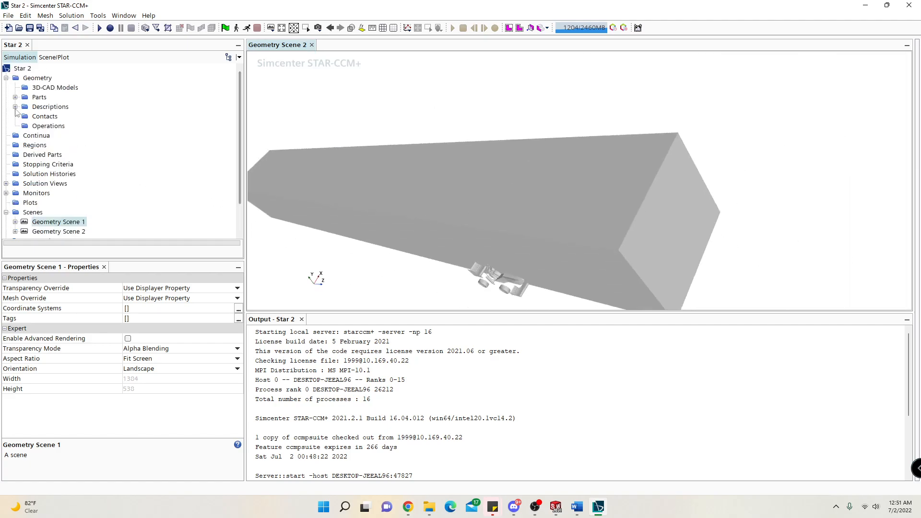
Review the geometry parts by highlighting FD, individual bodies and the whole Assembly 1, and collapse the parts list.
click(14, 96)
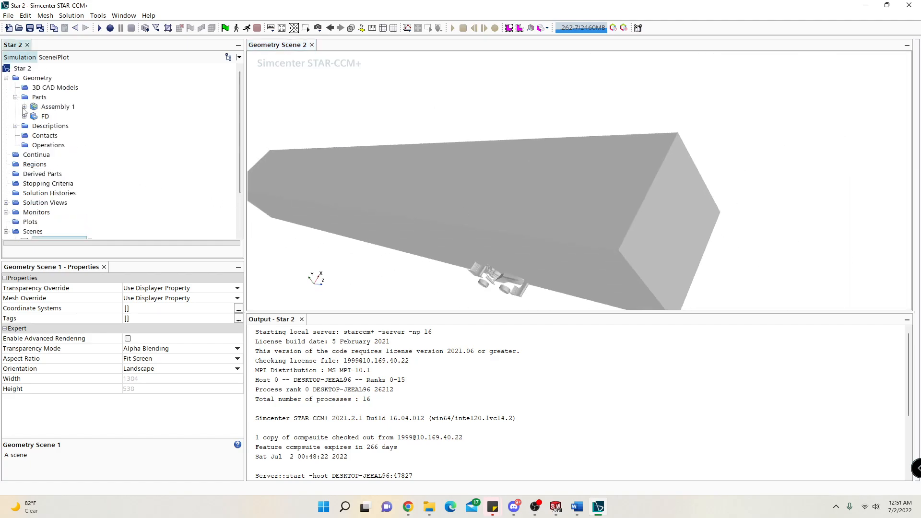
click(38, 97)
click(23, 119)
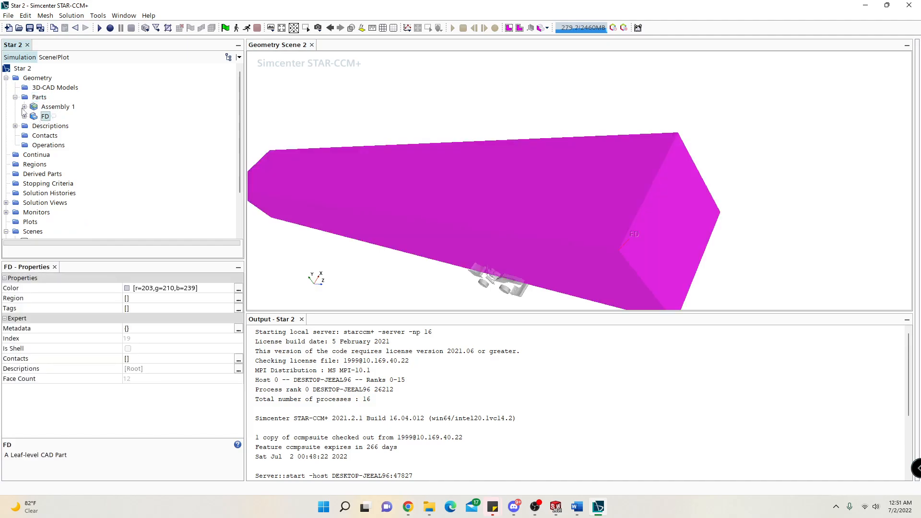
click(24, 107)
click(60, 81)
click(59, 119)
click(60, 147)
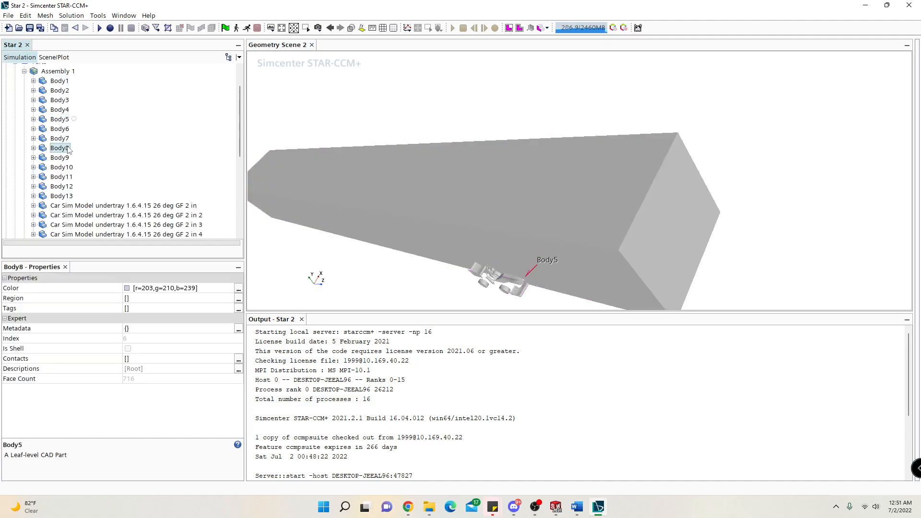
scroll(54, 111, up, 2)
click(24, 106)
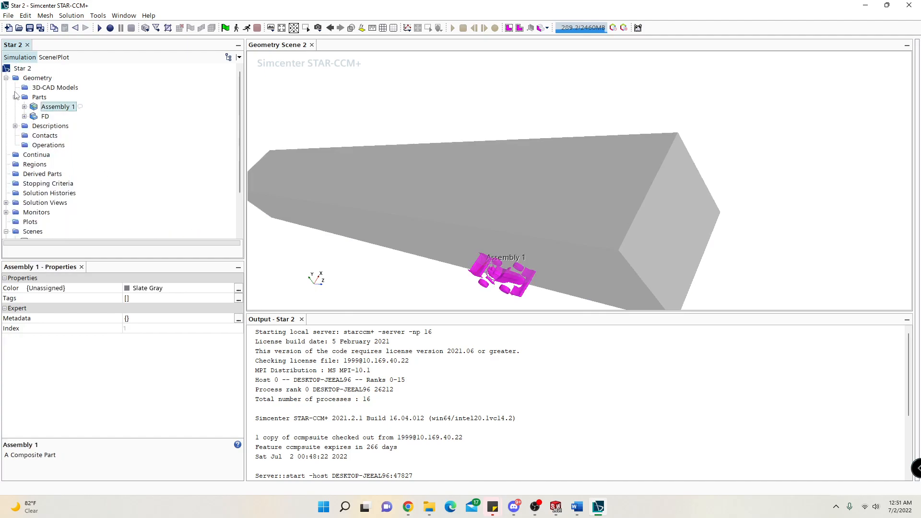
click(14, 97)
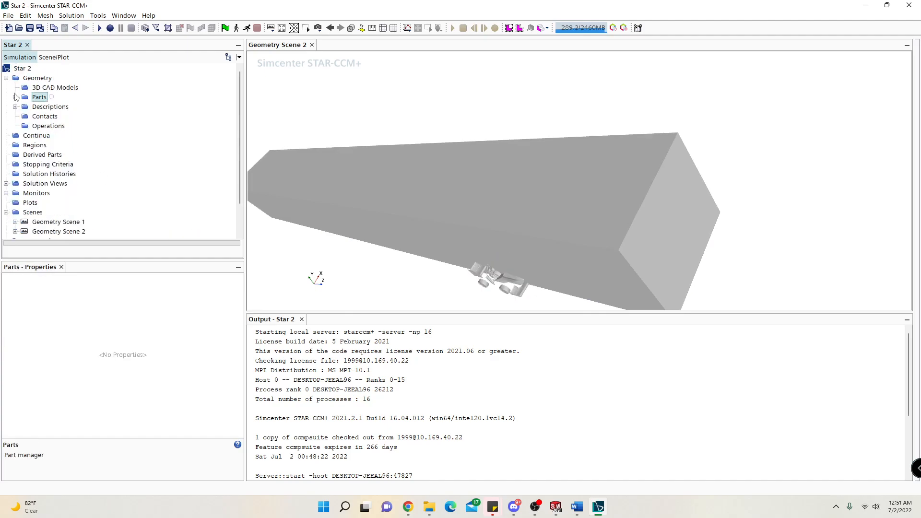
click(57, 126)
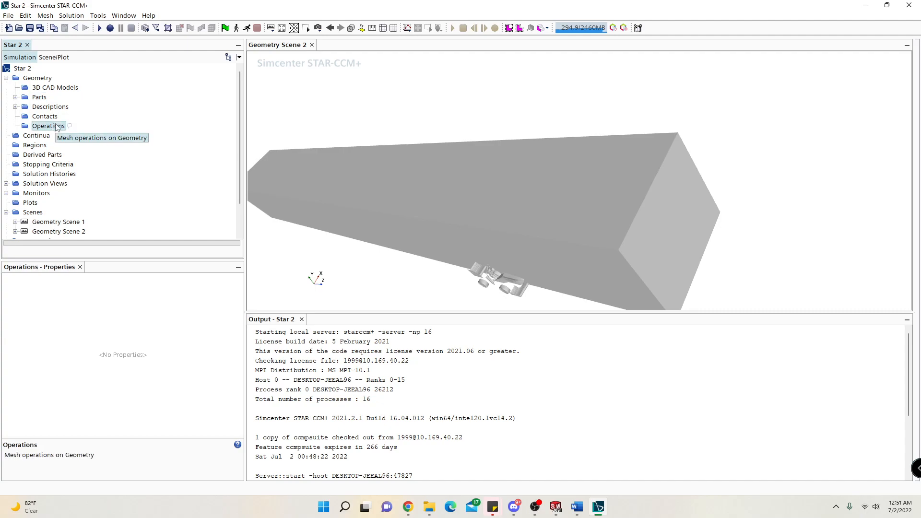
right_click(57, 126)
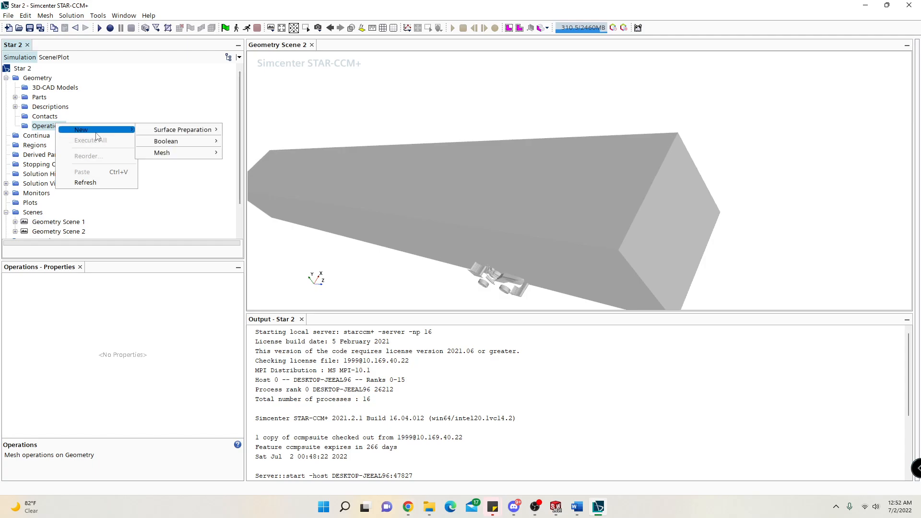
mouse_move(158, 133)
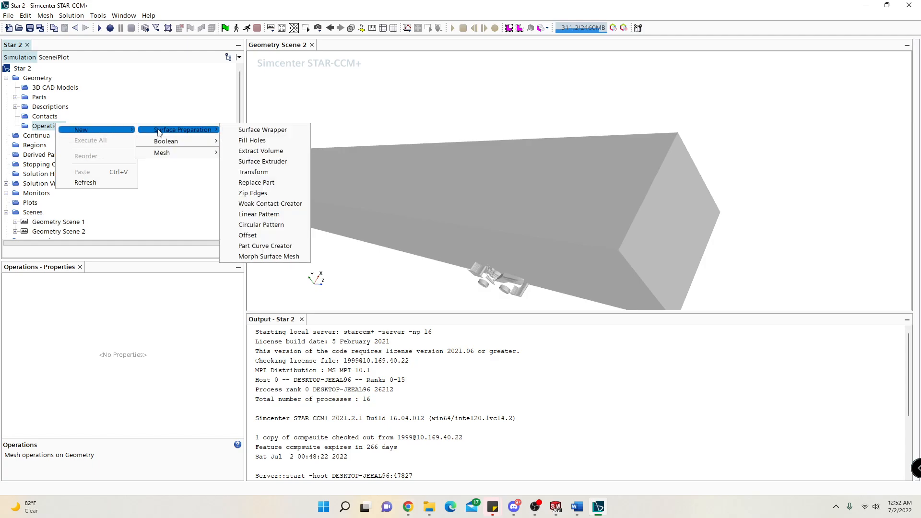
click(132, 101)
Create a Boolean Subtract operation with Assembly 1 and FD as the input parts and FD as the target part.
right_click(56, 128)
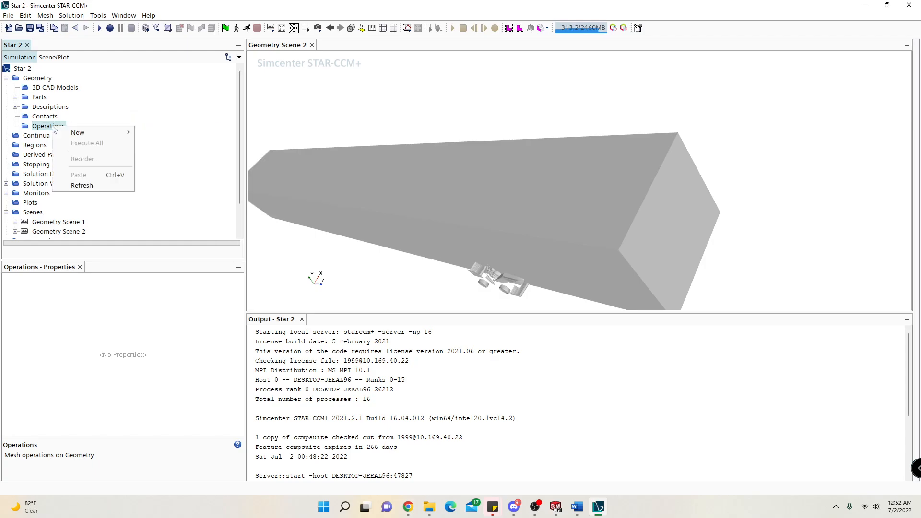
mouse_move(81, 135)
mouse_move(165, 137)
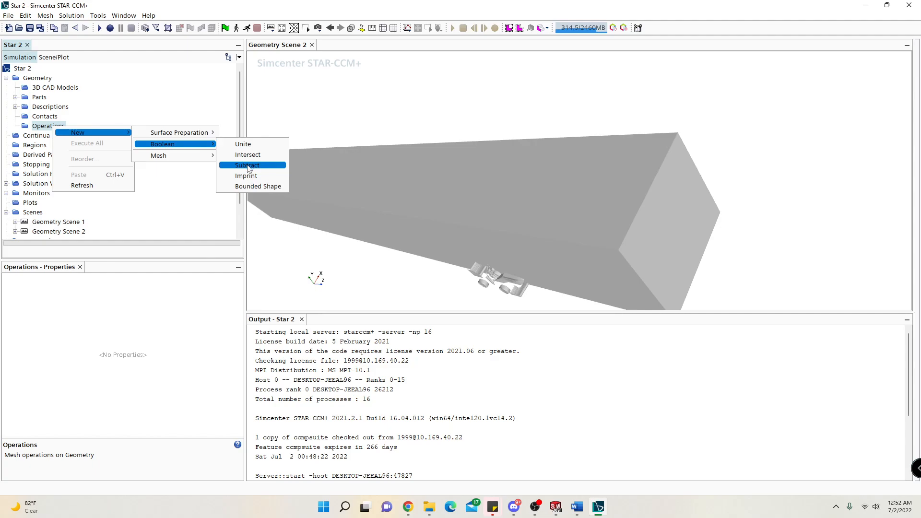
click(250, 164)
click(534, 220)
click(377, 183)
click(366, 192)
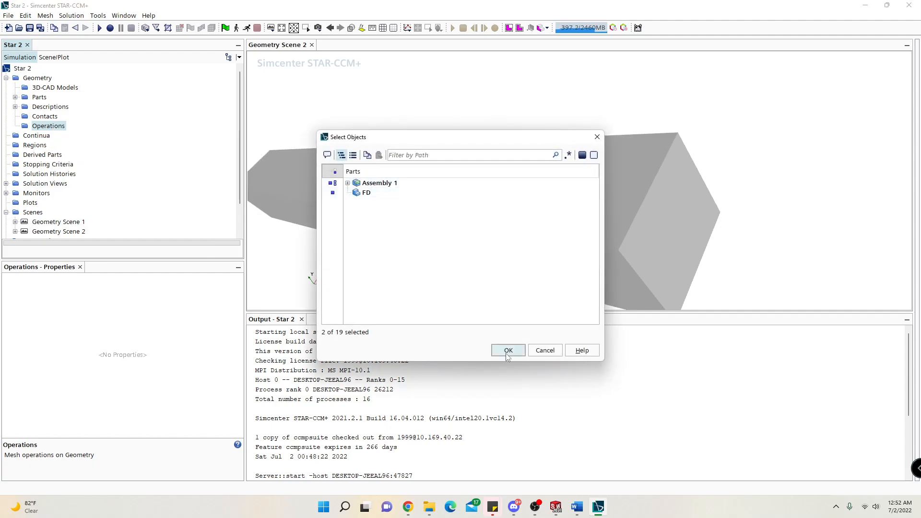
click(508, 350)
click(543, 237)
click(367, 196)
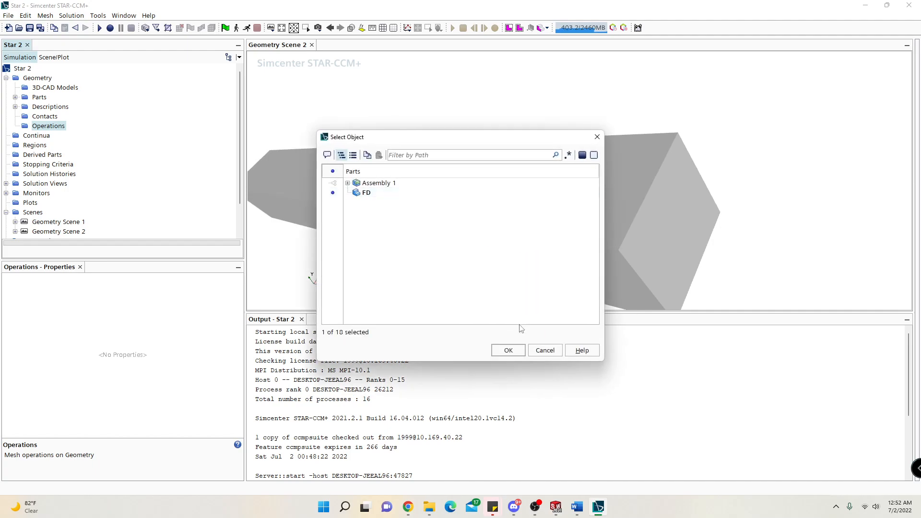
click(503, 342)
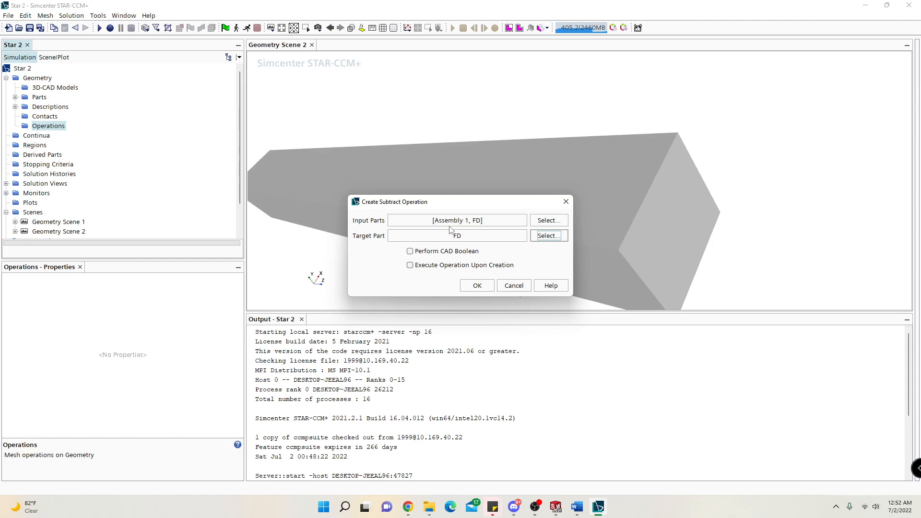
click(475, 286)
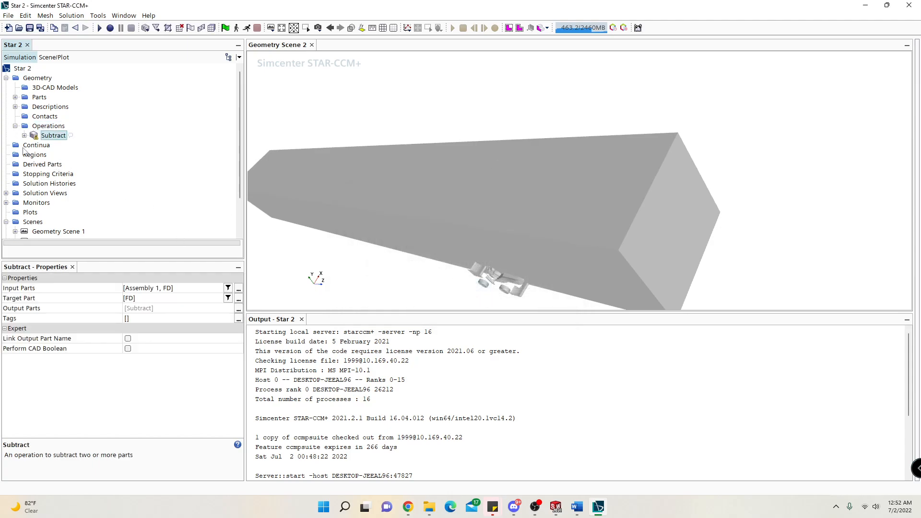
Create a Surface Wrapper operation with the Subtract part as its only input, and return to the geometry operations.
right_click(43, 126)
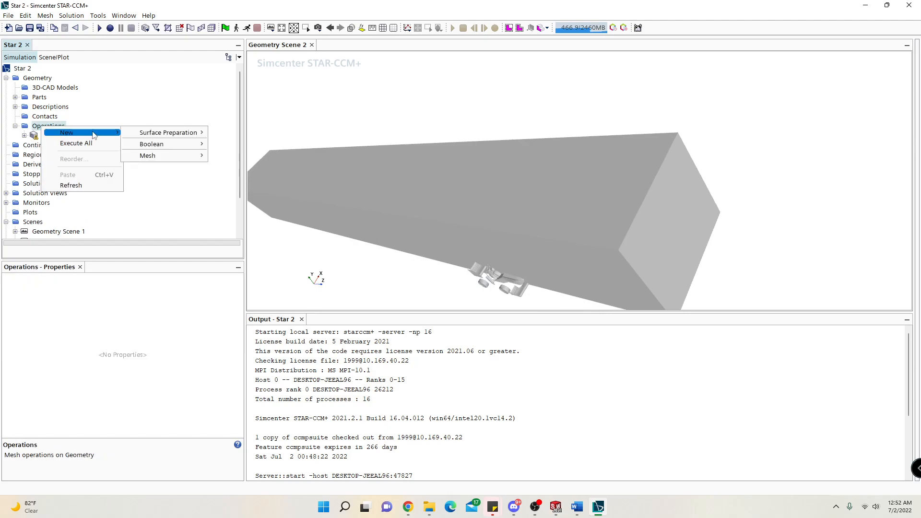
mouse_move(161, 135)
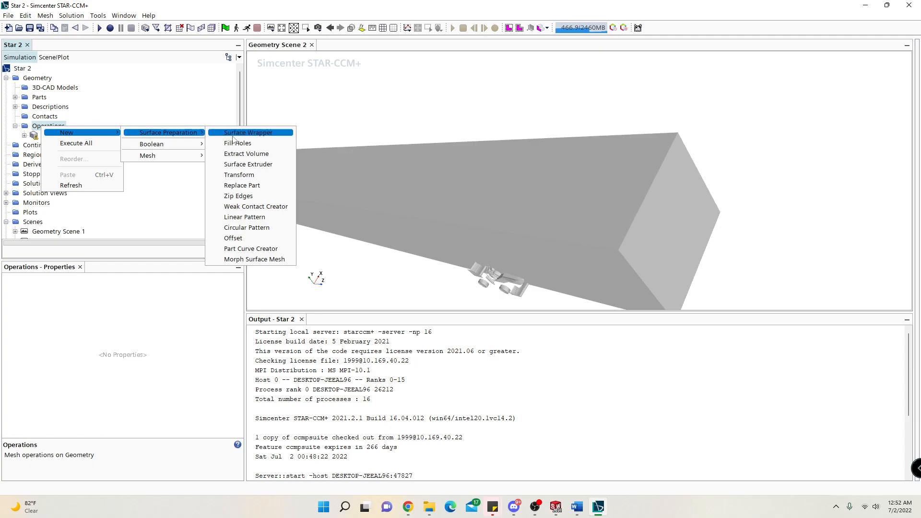
click(233, 139)
click(370, 197)
drag(448, 135, 698, 88)
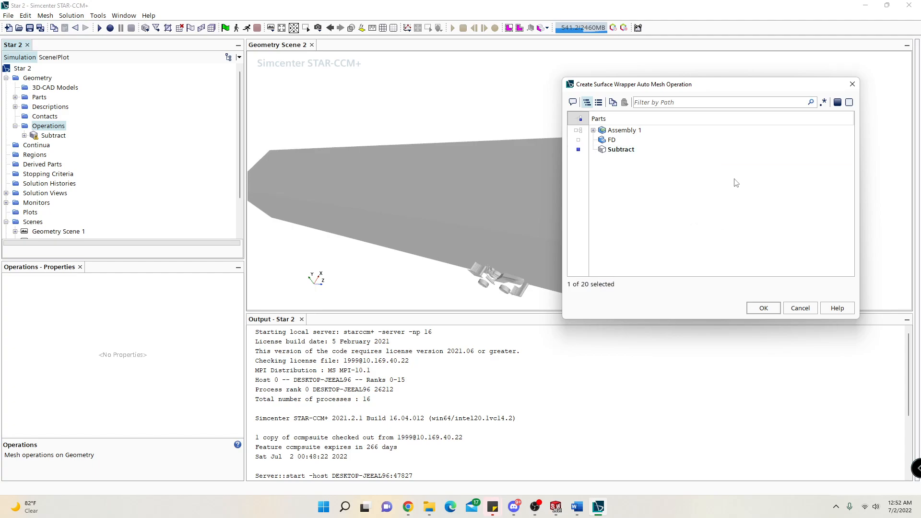
click(766, 309)
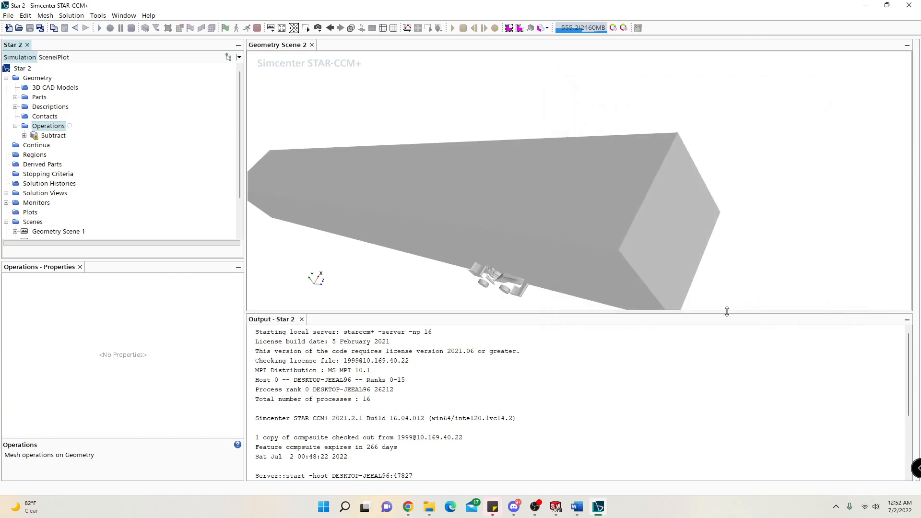
click(57, 127)
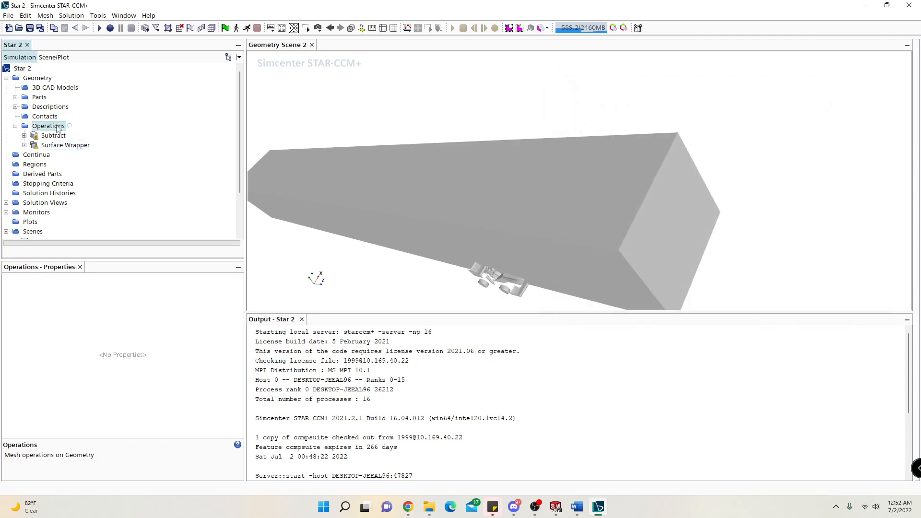
Create an Automated Mesh operation without input parts, enabling Surface Remesher, Automatic Surface Repair and Polyhedral Mesher.
right_click(57, 126)
mouse_move(111, 132)
mouse_move(178, 131)
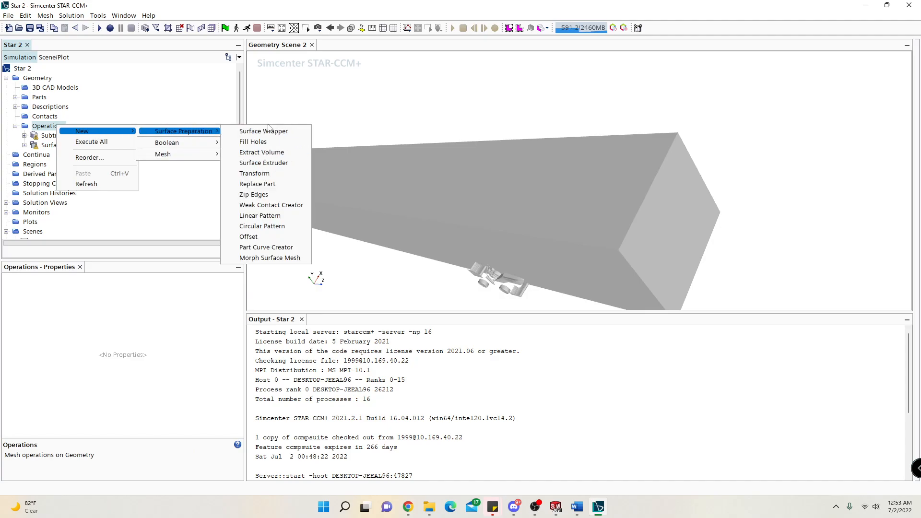
mouse_move(196, 158)
click(265, 154)
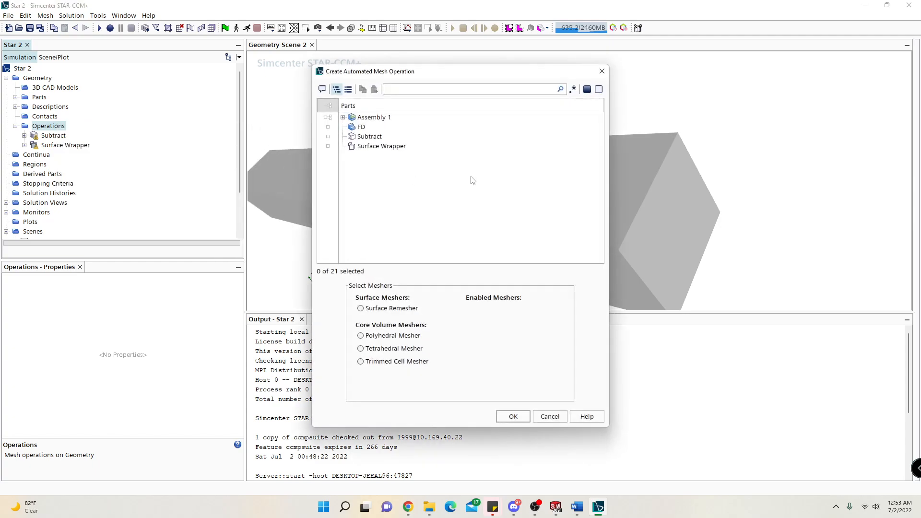
click(393, 309)
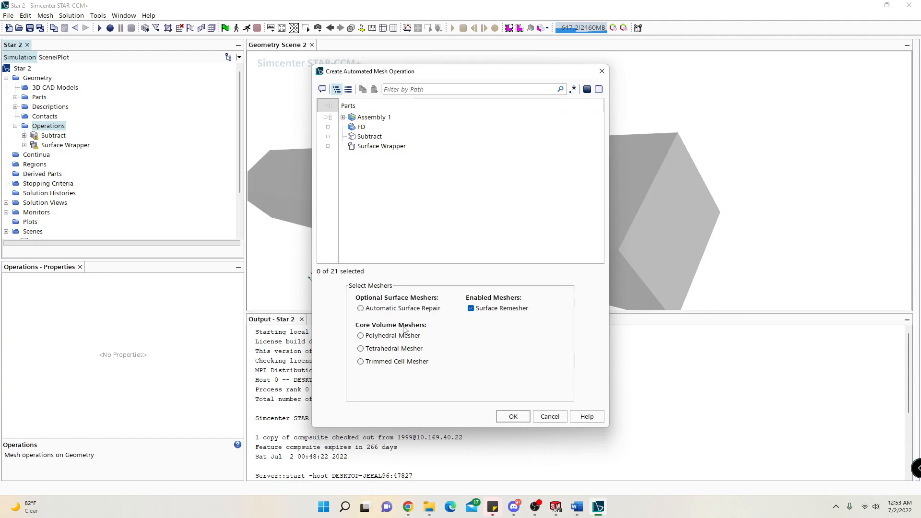
click(411, 309)
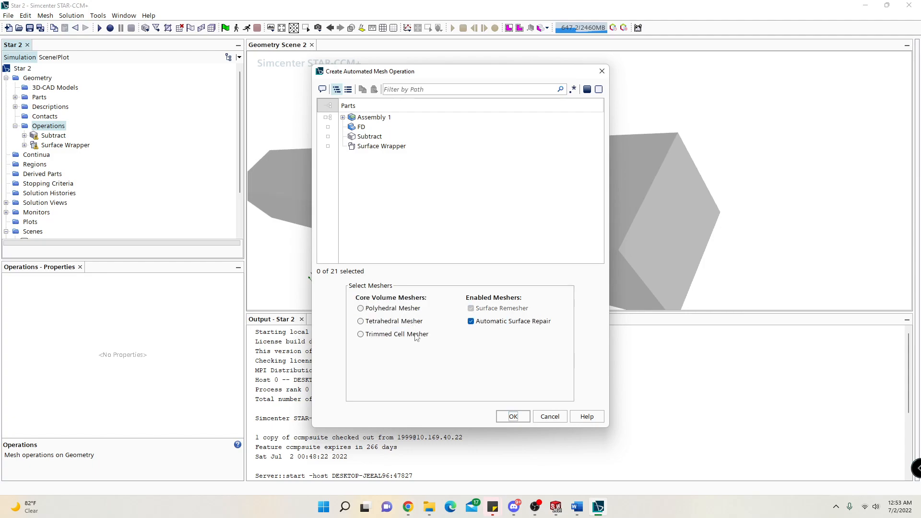
click(405, 309)
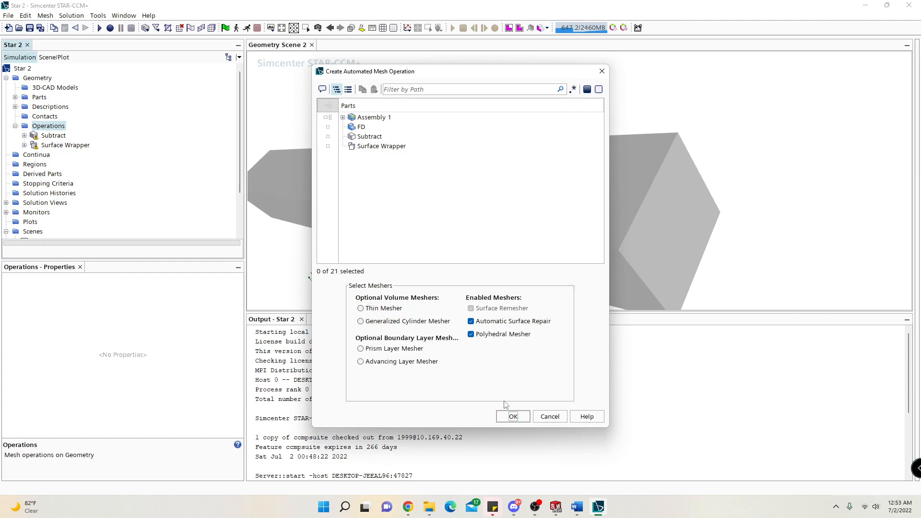
click(510, 417)
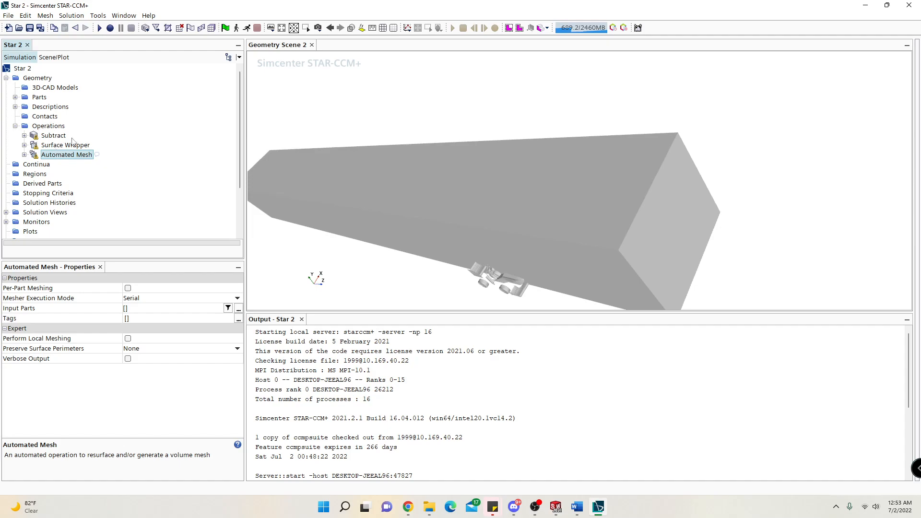
scroll(84, 178, down, 3)
scroll(158, 159, up, 3)
mouse_move(487, 130)
mouse_down()
mouse_move(450, 168)
mouse_move(454, 137)
mouse_up()
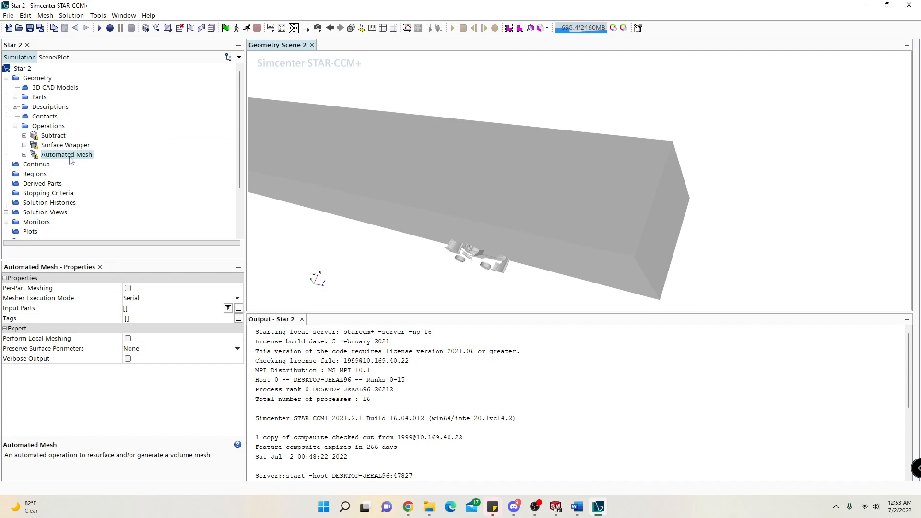
click(53, 136)
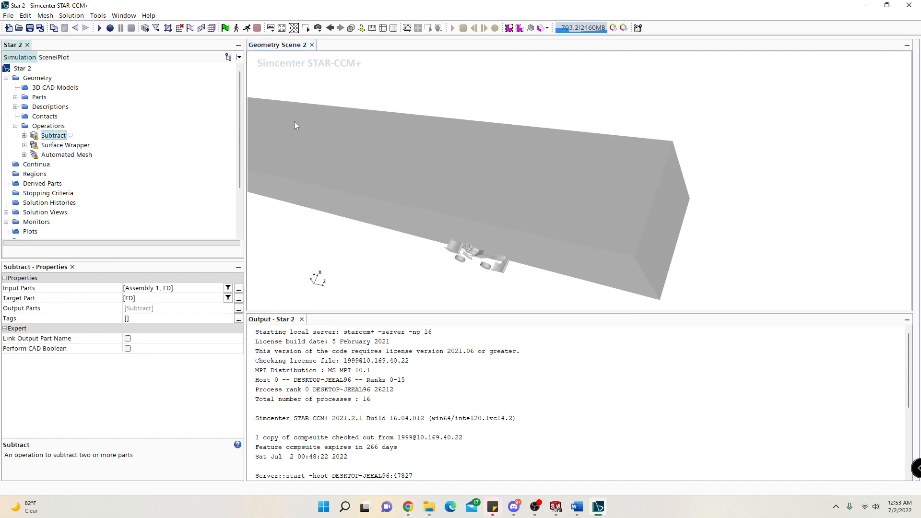
scroll(395, 172, down, 3)
drag(325, 146, 651, 181)
click(8, 15)
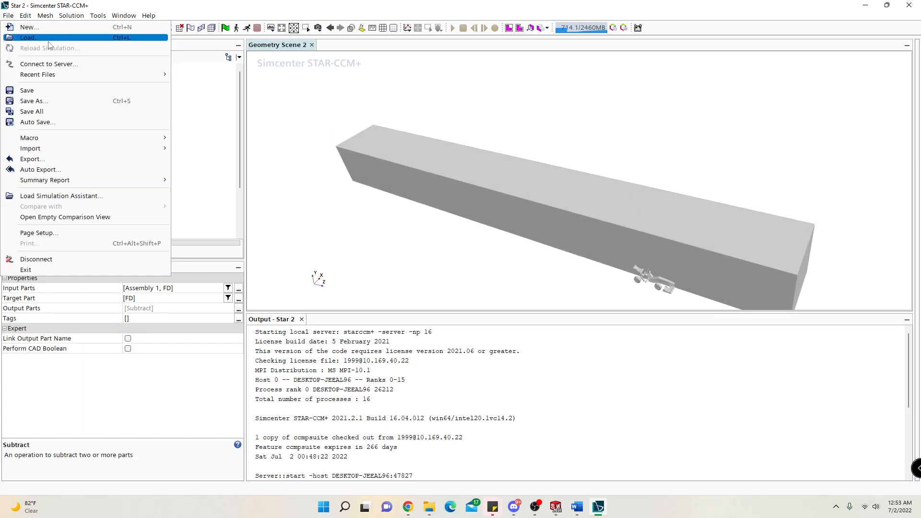
click(73, 93)
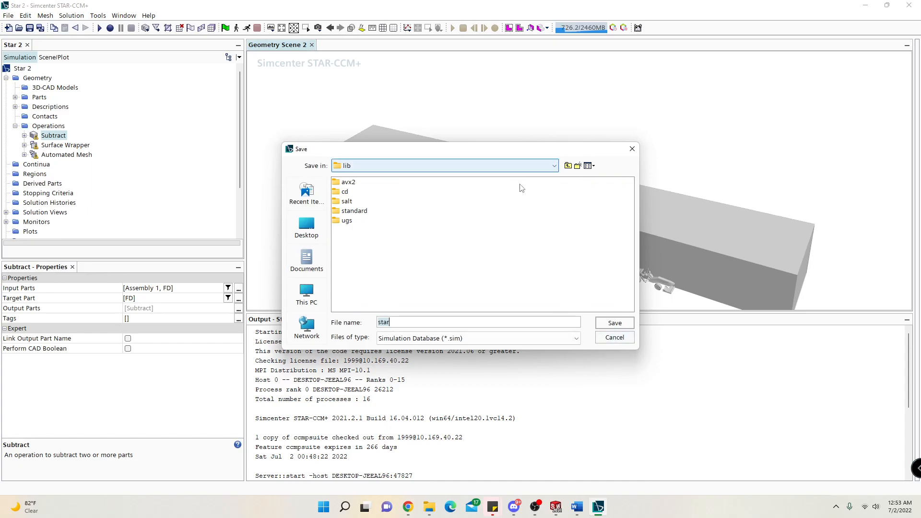
click(615, 338)
drag(377, 203, 415, 183)
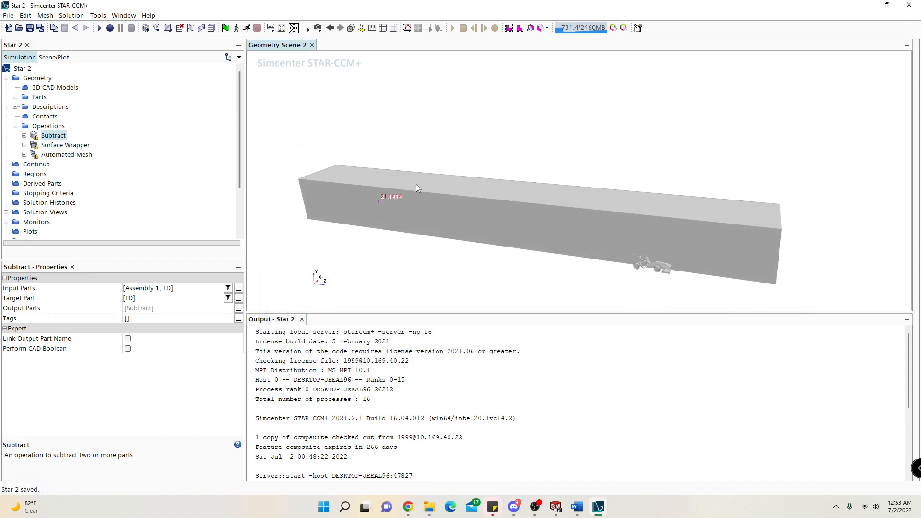
Open the simulation's auto save settings and try autosaving after the volume mesh, switching that option back off.
click(8, 16)
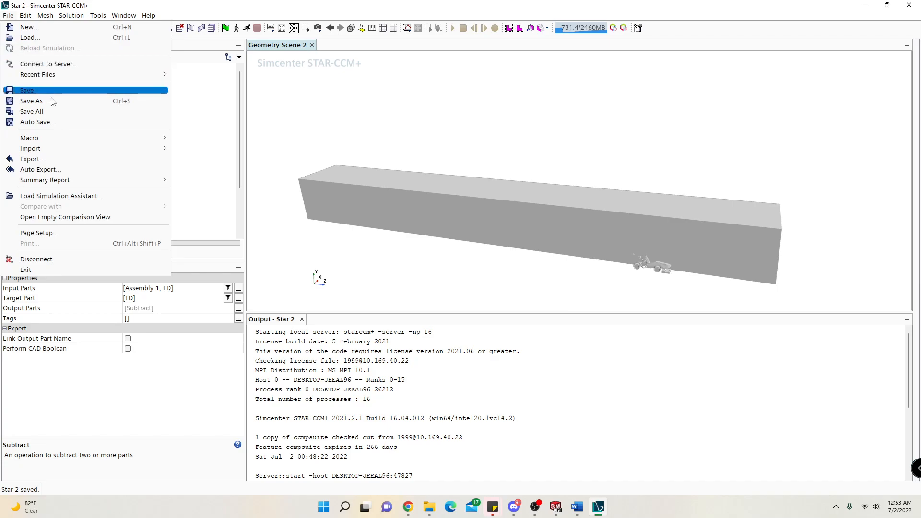
click(54, 122)
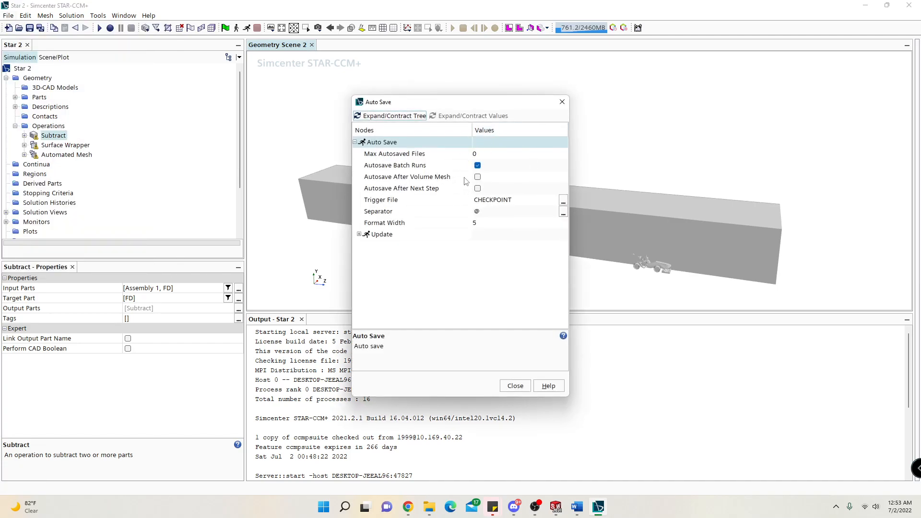
click(415, 178)
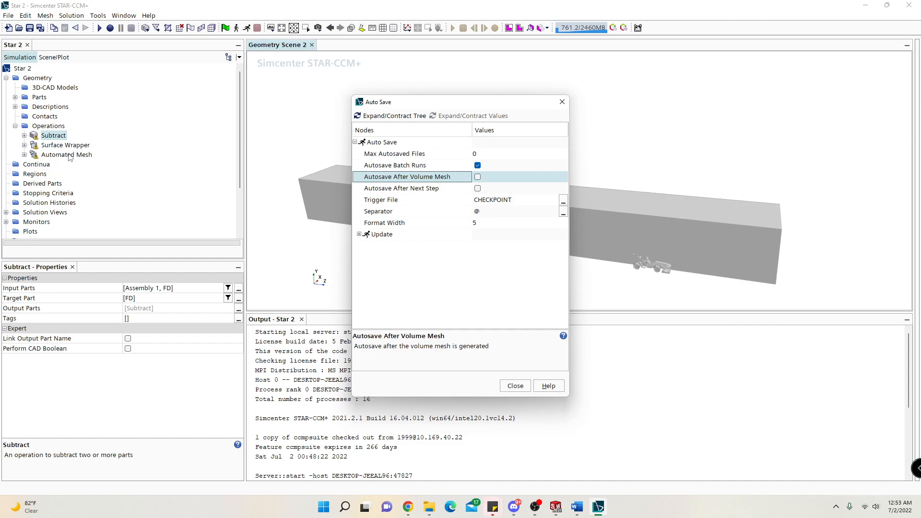
click(478, 177)
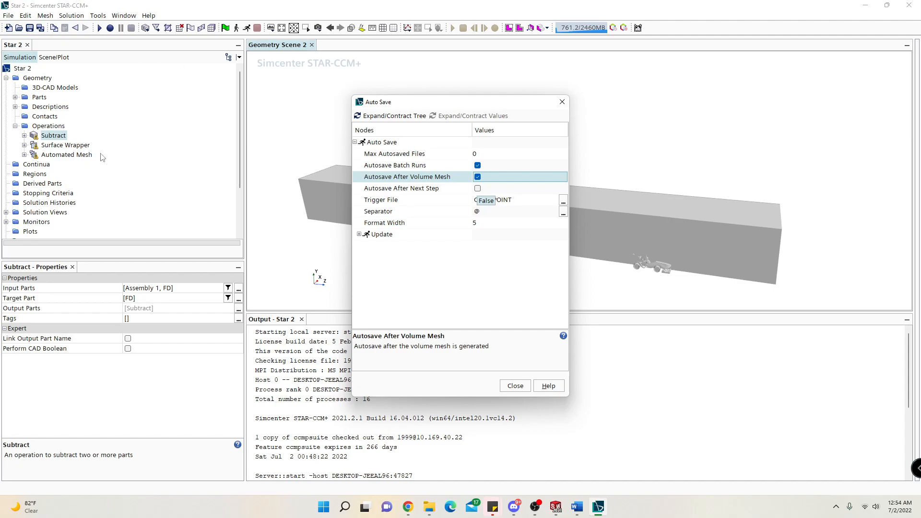
click(478, 177)
Try the auto save update with the Iteration trigger, switch it back off, and disable autosave for batch runs.
click(360, 235)
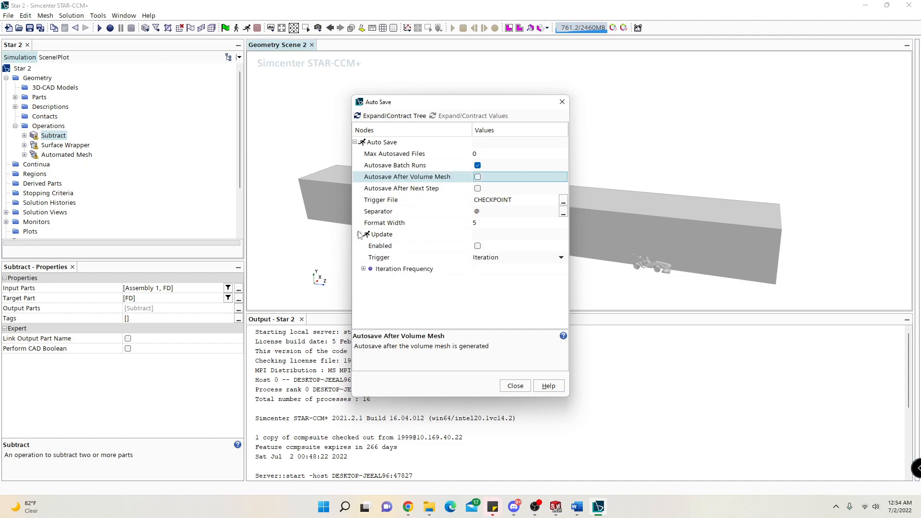
click(478, 246)
click(494, 258)
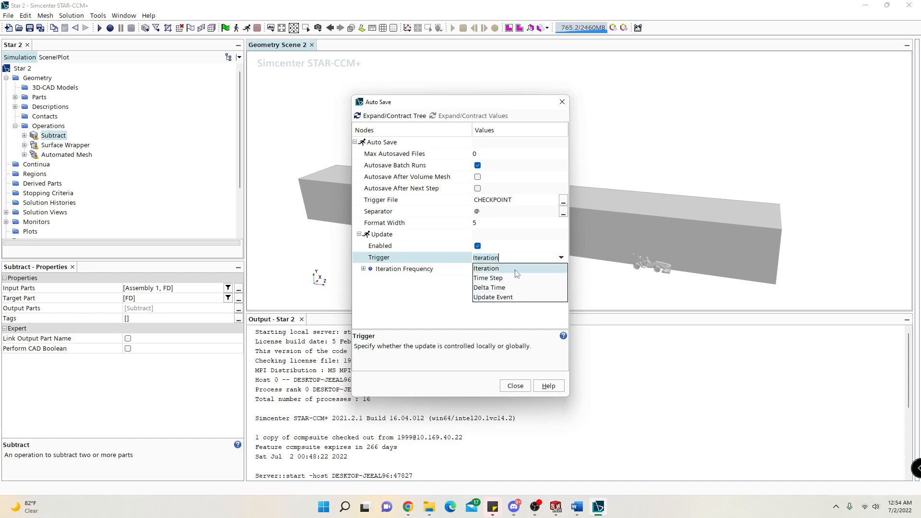
click(436, 283)
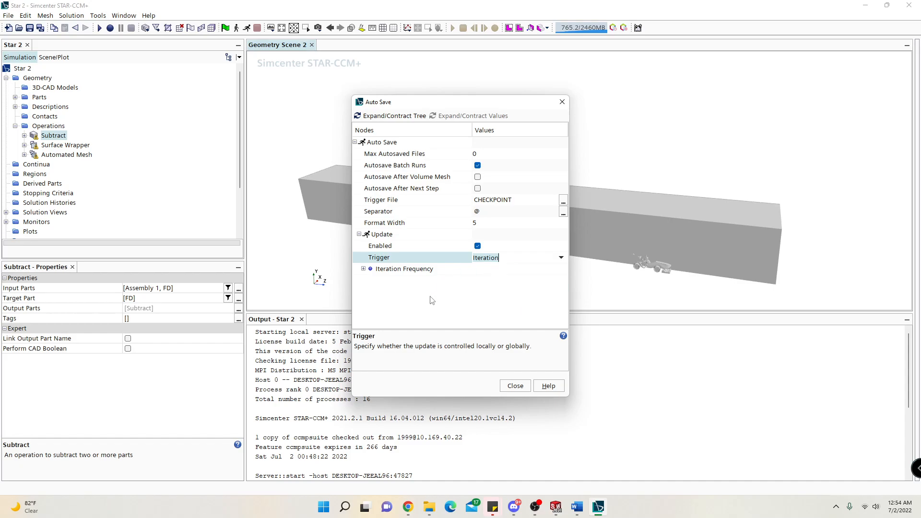
click(477, 245)
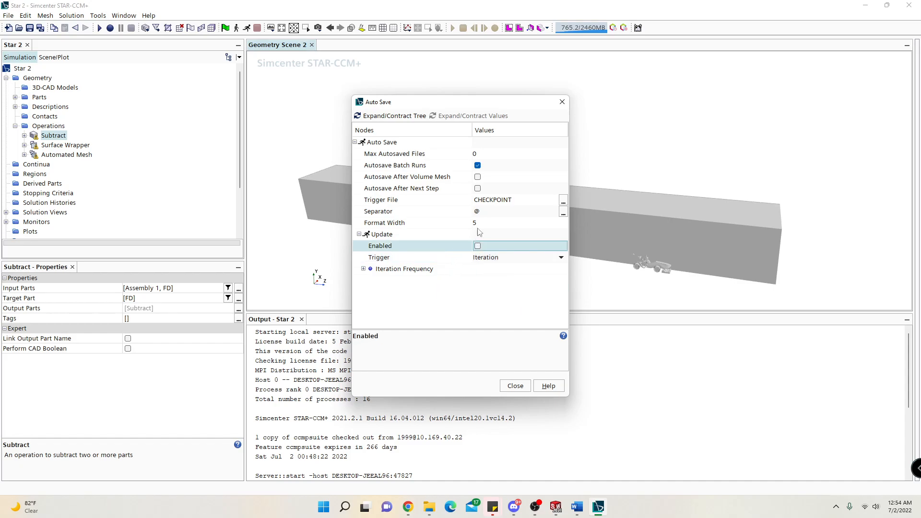
click(477, 166)
click(513, 385)
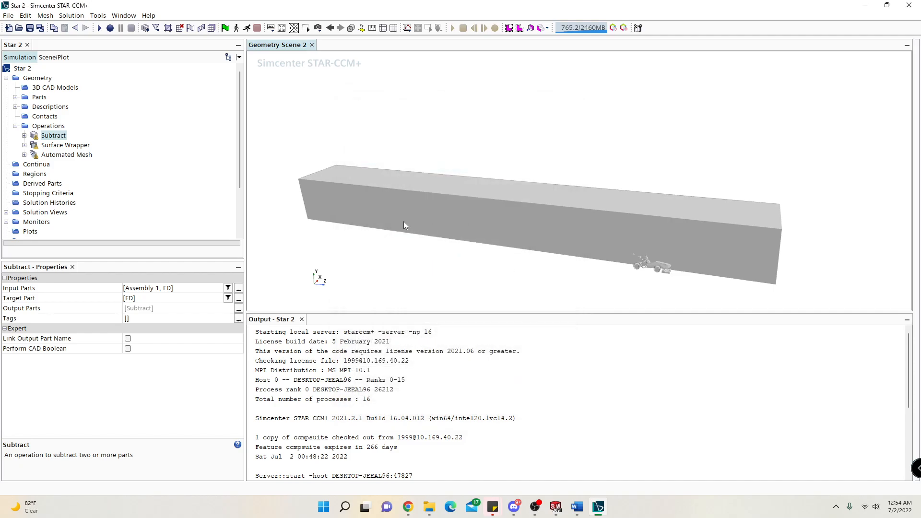
Review the properties of the Surface Wrapper, Subtract and Automated Mesh operations.
drag(351, 210, 390, 237)
click(56, 146)
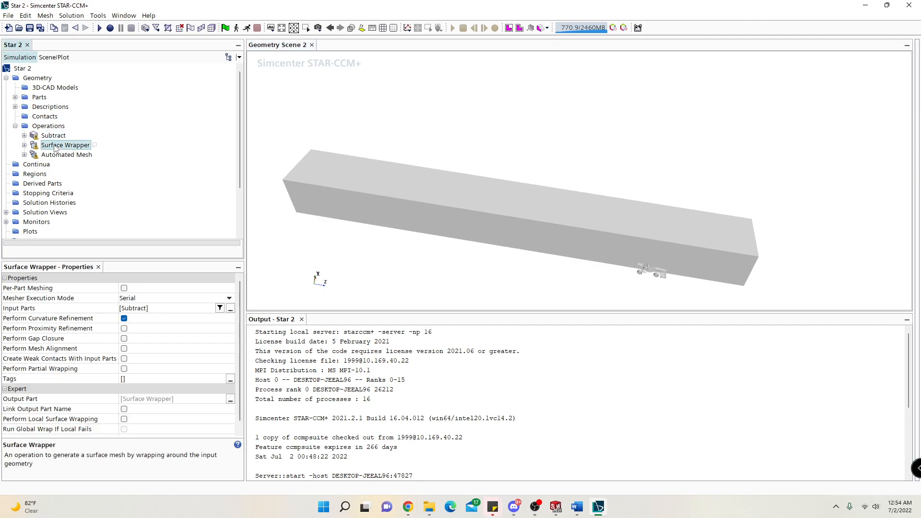
click(54, 137)
click(61, 155)
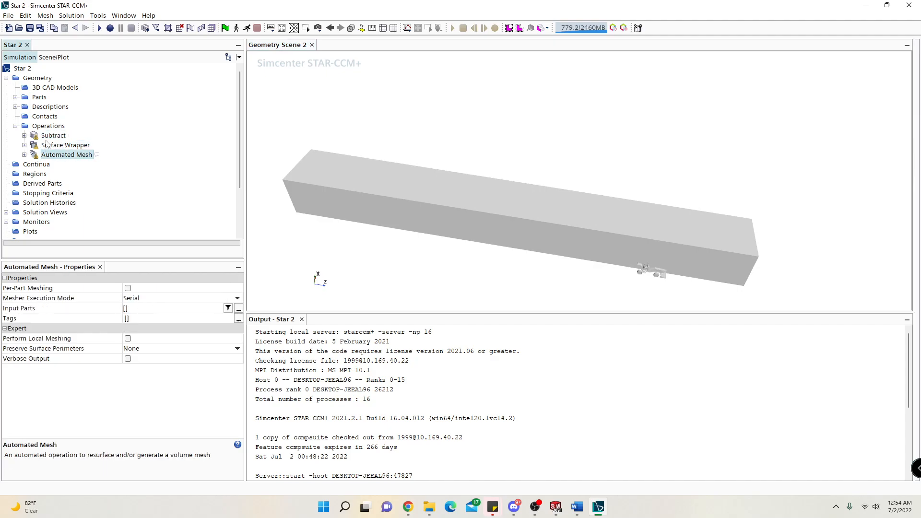